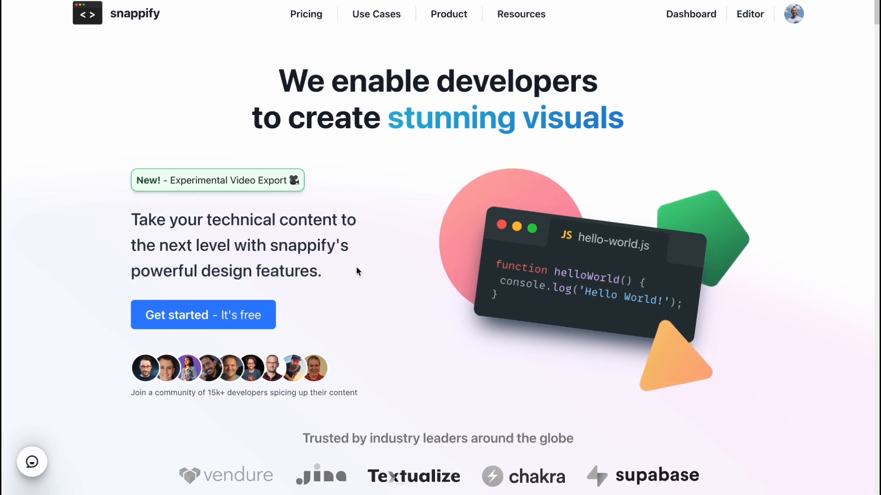
Step: Read the home page's introduction and its sections on next-level presentations and technical content
{"action": "scroll", "coordinate": [357, 268], "scroll_direction": "down", "scroll_amount": 2}
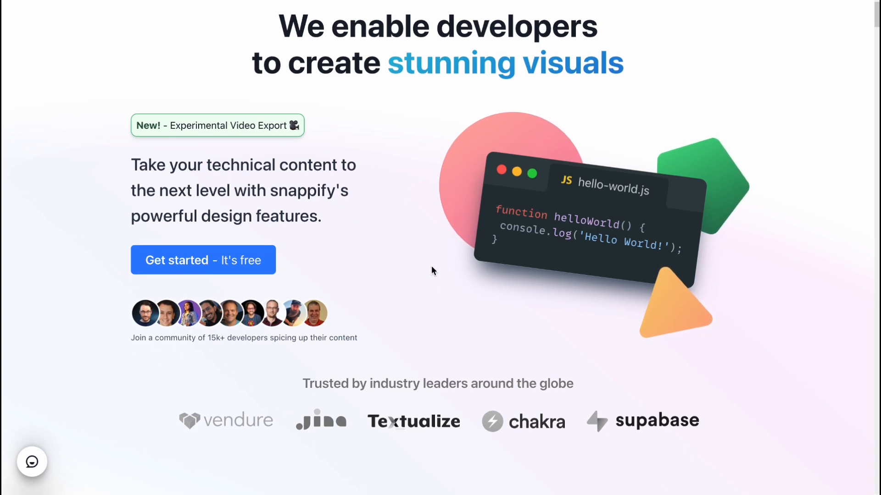
{"action": "scroll", "coordinate": [432, 268], "scroll_direction": "up", "scroll_amount": 2}
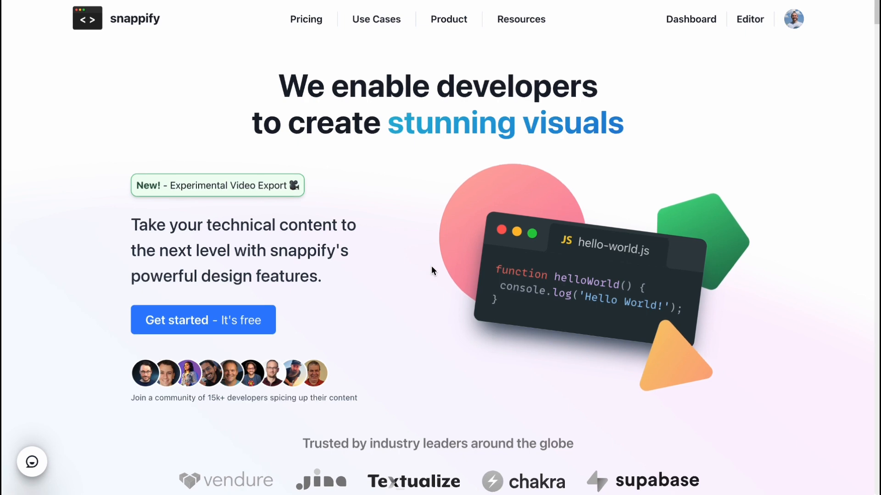
{"action": "scroll", "coordinate": [432, 266], "scroll_direction": "down", "scroll_amount": 1}
{"action": "scroll", "coordinate": [431, 266], "scroll_direction": "down", "scroll_amount": 3}
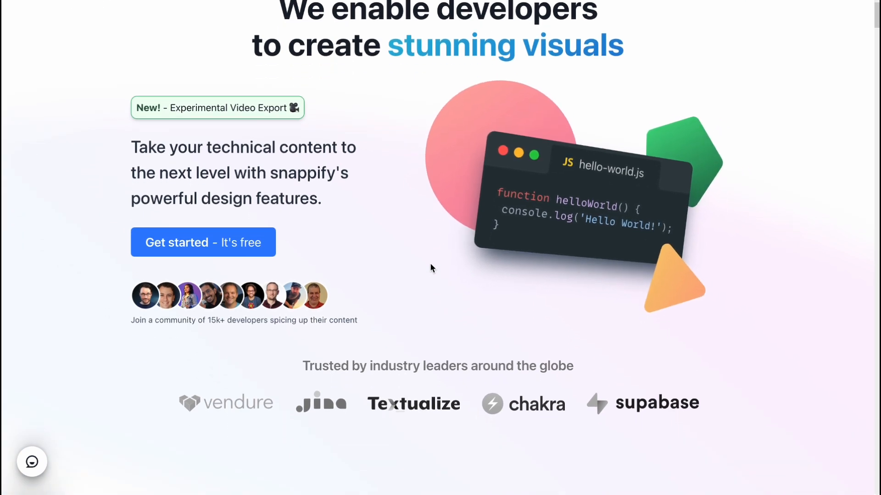
{"action": "scroll", "coordinate": [431, 263], "scroll_direction": "down", "scroll_amount": 10}
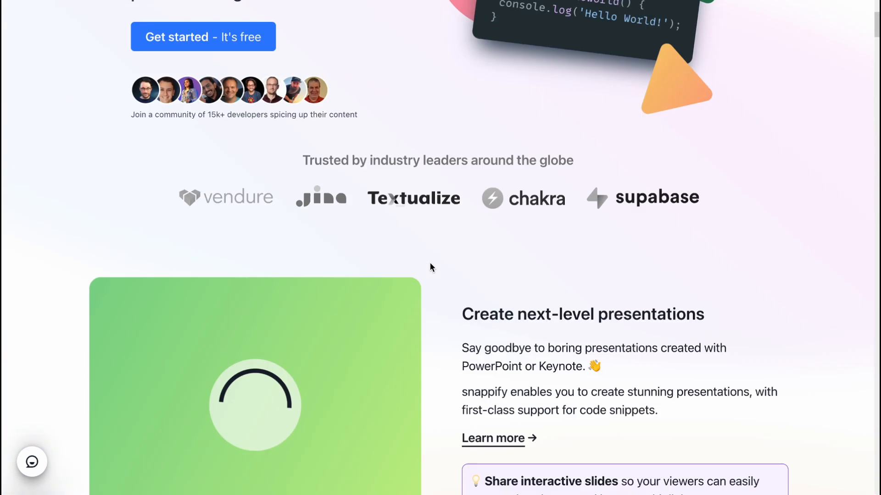
{"action": "scroll", "coordinate": [430, 267], "scroll_direction": "down", "scroll_amount": 5}
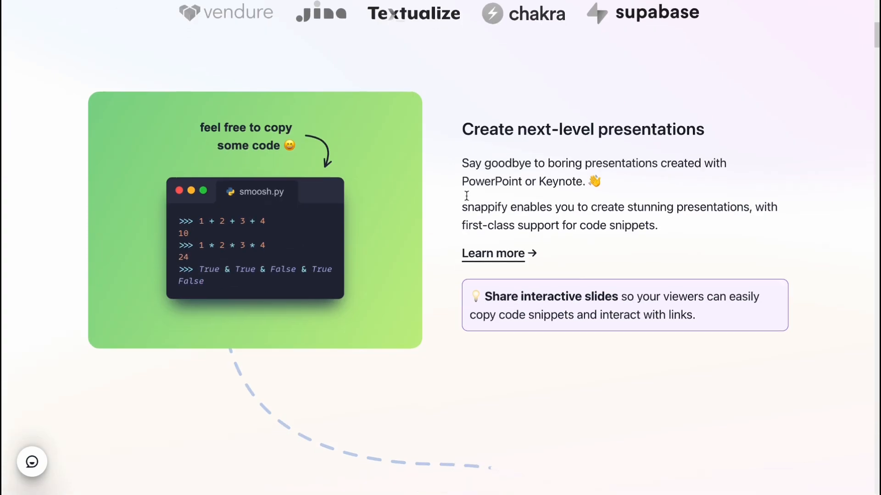
{"action": "left_click_drag", "start_coordinate": [461, 129], "coordinate": [780, 143]}
{"action": "scroll", "coordinate": [630, 239], "scroll_direction": "down", "scroll_amount": 15}
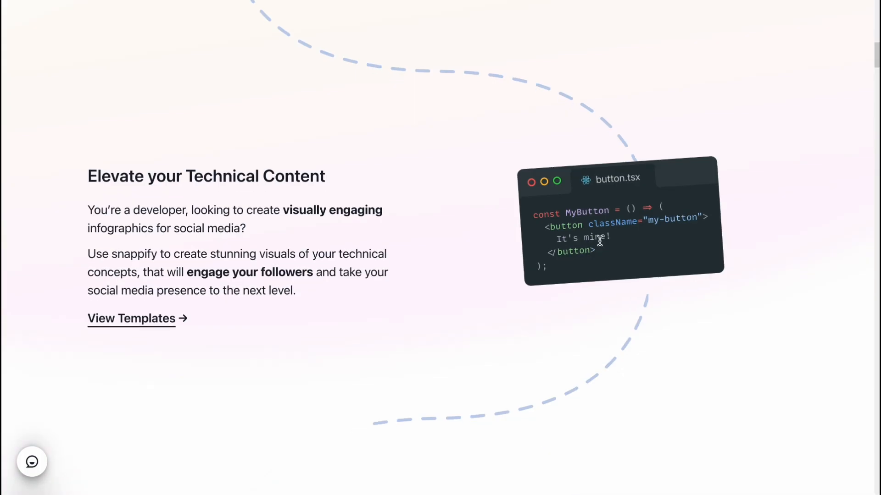
{"action": "left_click_drag", "start_coordinate": [75, 175], "coordinate": [310, 189]}
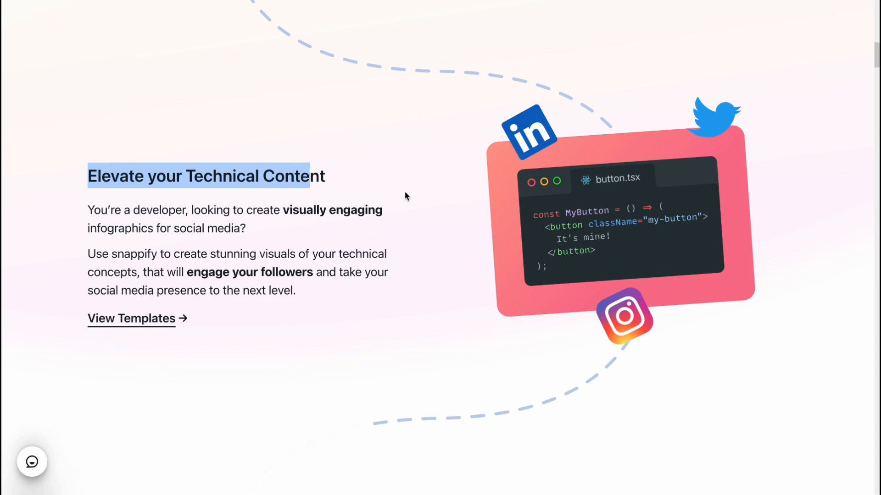
Step: Examine the home page's sections on education, interactive infographics and user stories
{"action": "scroll", "coordinate": [384, 208], "scroll_direction": "down", "scroll_amount": 10}
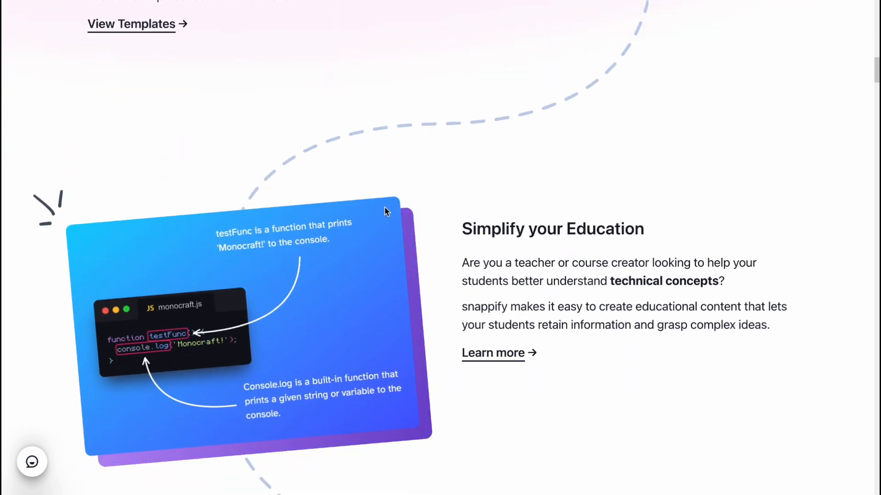
{"action": "left_click_drag", "start_coordinate": [458, 230], "coordinate": [697, 237]}
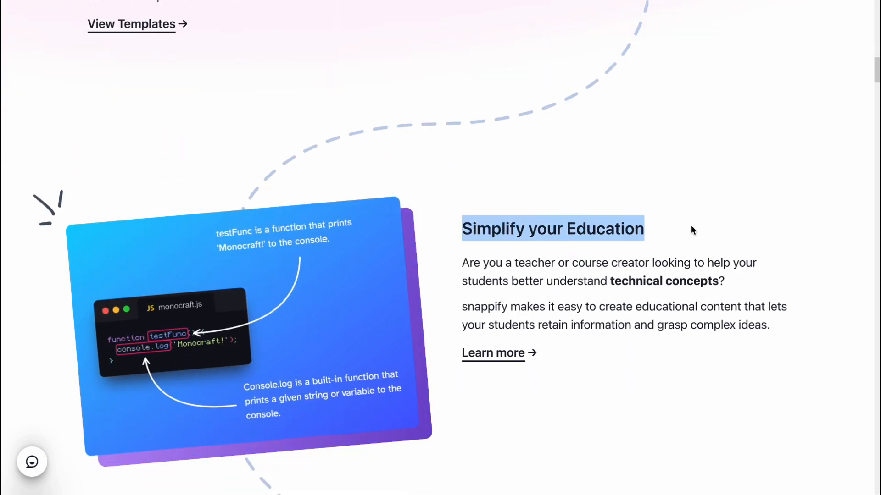
{"action": "scroll", "coordinate": [674, 220], "scroll_direction": "down", "scroll_amount": 3}
{"action": "scroll", "coordinate": [474, 234], "scroll_direction": "down", "scroll_amount": 6}
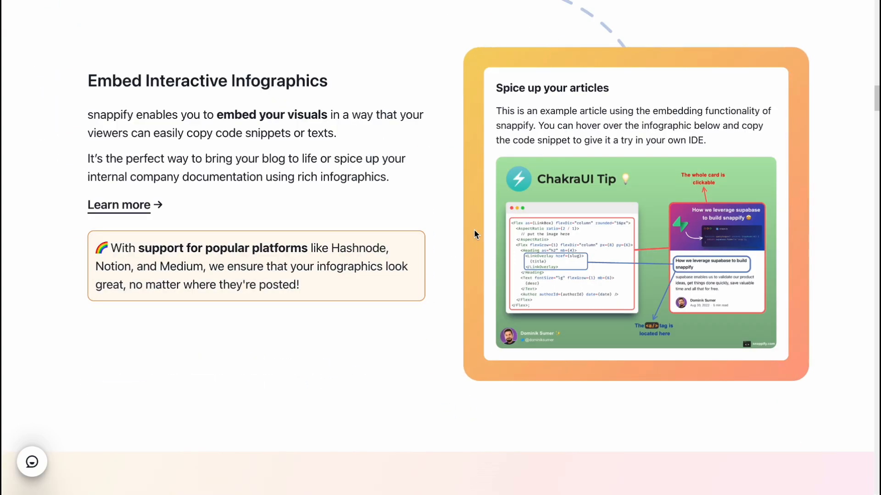
{"action": "left_click_drag", "start_coordinate": [75, 80], "coordinate": [387, 85]}
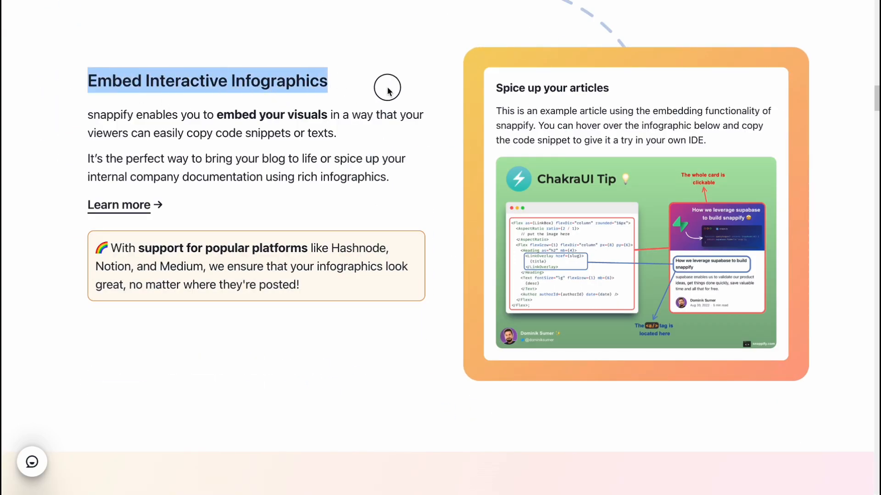
{"action": "scroll", "coordinate": [439, 229], "scroll_direction": "down", "scroll_amount": 3}
{"action": "scroll", "coordinate": [439, 230], "scroll_direction": "down", "scroll_amount": 7}
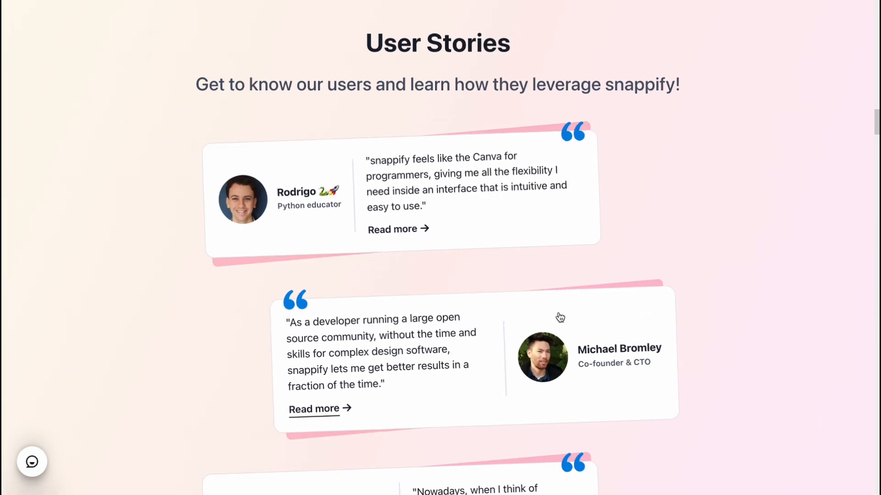
{"action": "scroll", "coordinate": [717, 260], "scroll_direction": "down", "scroll_amount": 6}
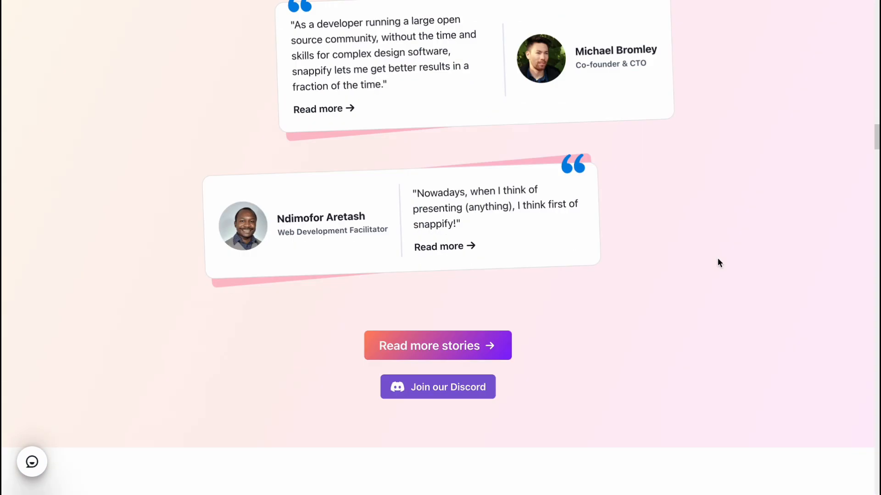
{"action": "scroll", "coordinate": [717, 262], "scroll_direction": "up", "scroll_amount": 20}
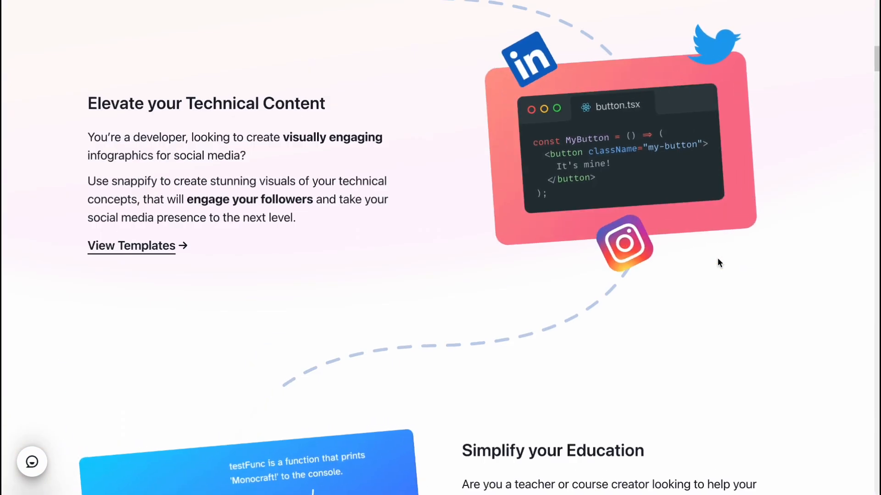
{"action": "scroll", "coordinate": [614, 273], "scroll_direction": "up", "scroll_amount": 14}
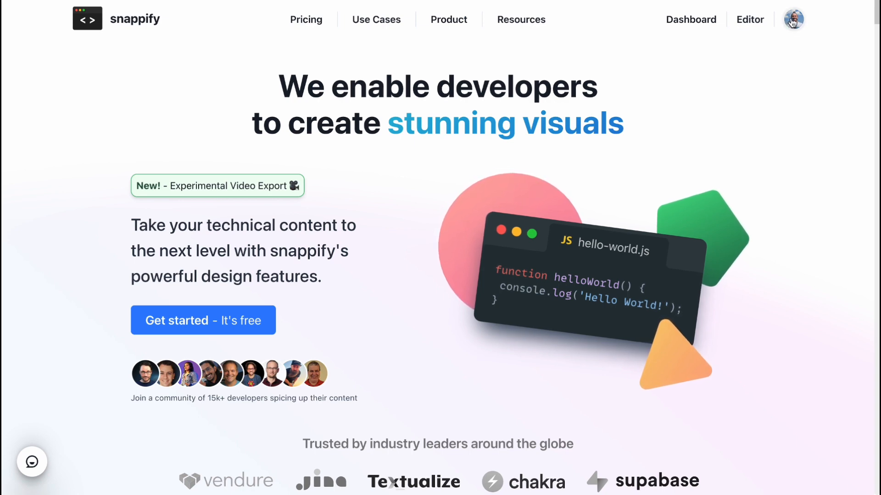
Step: Open the snaps dashboard and try to add a new folder for the existing snap
{"action": "left_click", "coordinate": [198, 323]}
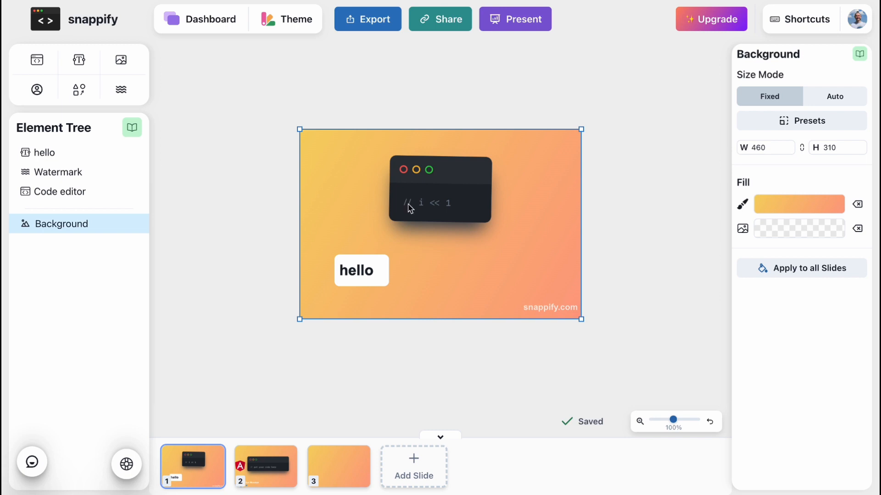
{"action": "left_click", "coordinate": [208, 24]}
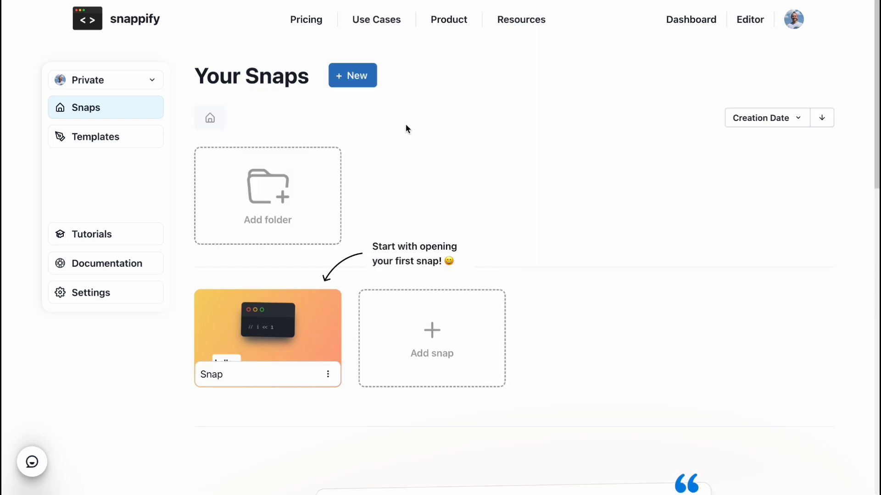
{"action": "mouse_move", "coordinate": [260, 361]}
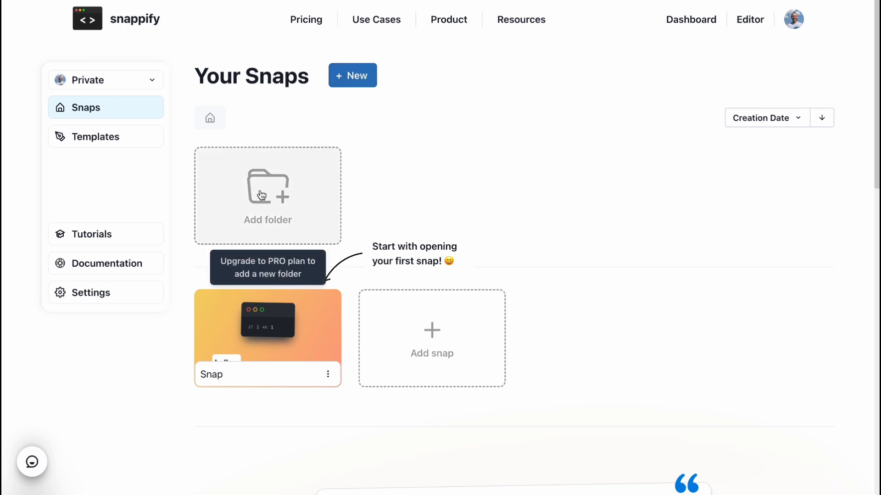
{"action": "left_click_drag", "start_coordinate": [276, 325], "coordinate": [290, 198]}
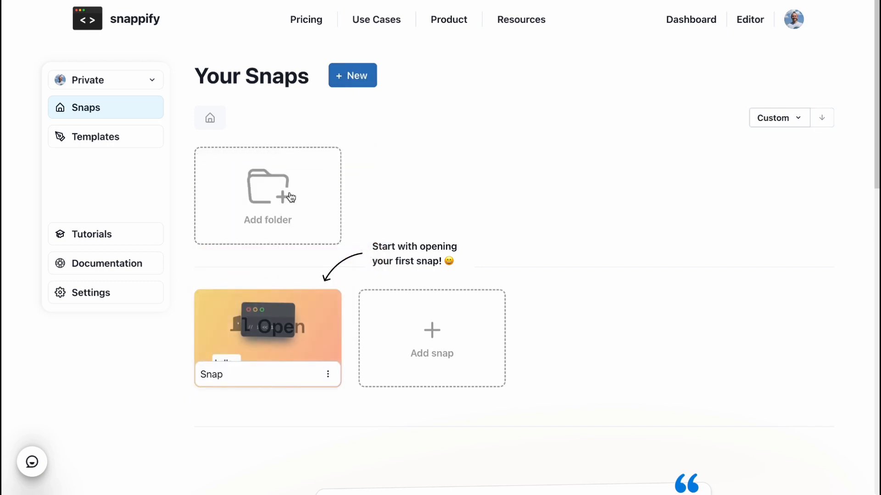
{"action": "left_click", "coordinate": [246, 187]}
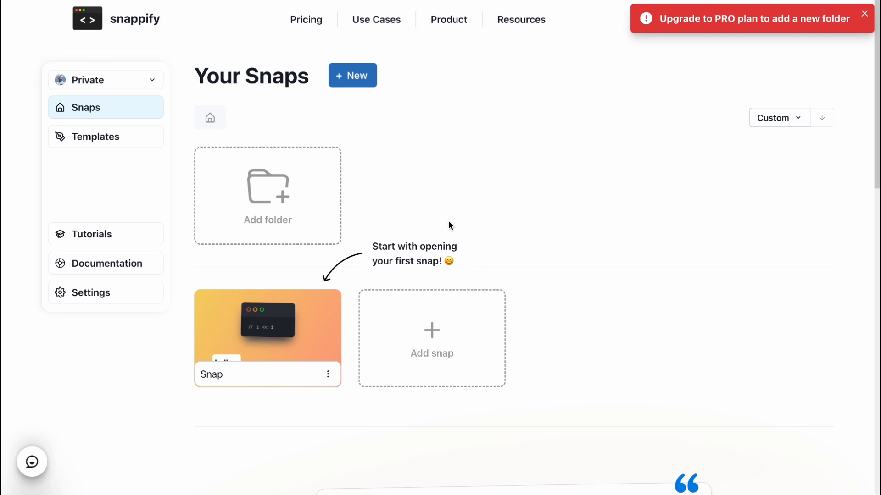
{"action": "left_click_drag", "start_coordinate": [659, 24], "coordinate": [744, 76]}
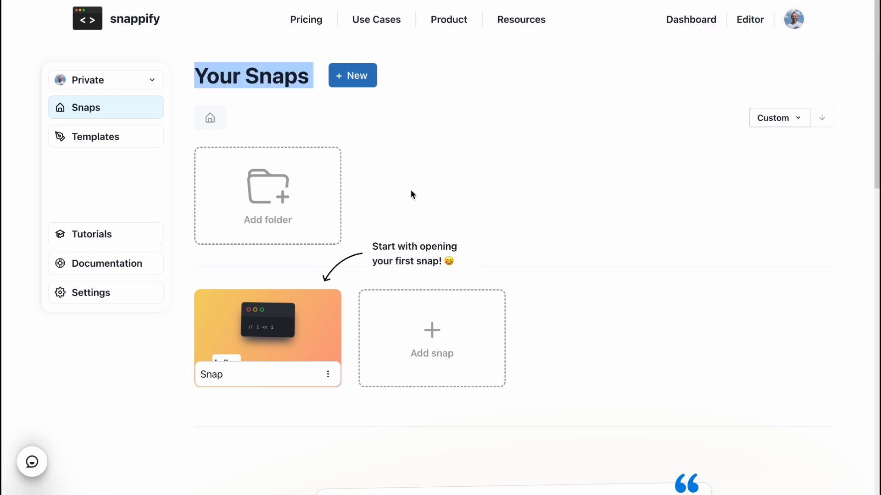
Step: Open the templates page and look through the handcrafted templates
{"action": "left_click", "coordinate": [122, 146]}
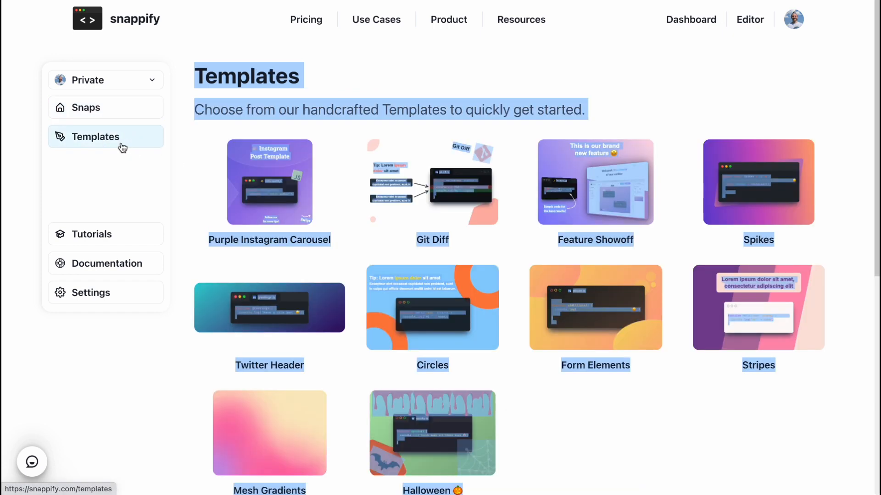
{"action": "left_click", "coordinate": [188, 140]}
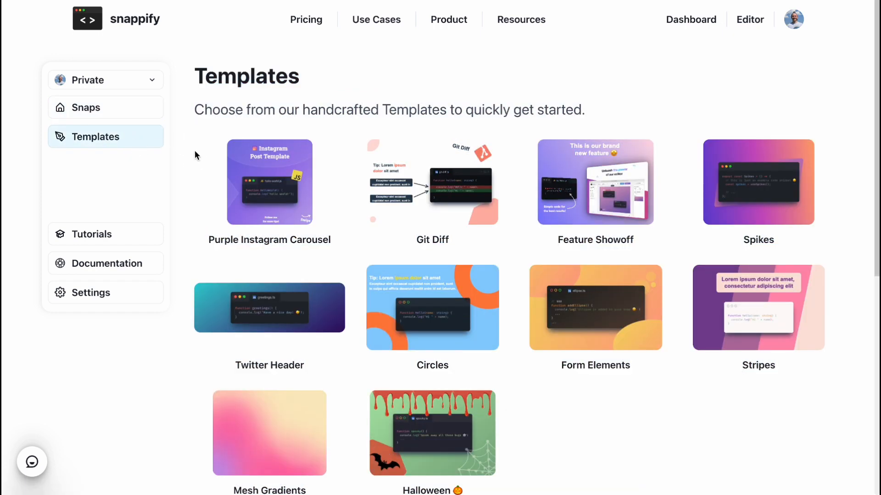
{"action": "scroll", "coordinate": [197, 160], "scroll_direction": "down", "scroll_amount": 2}
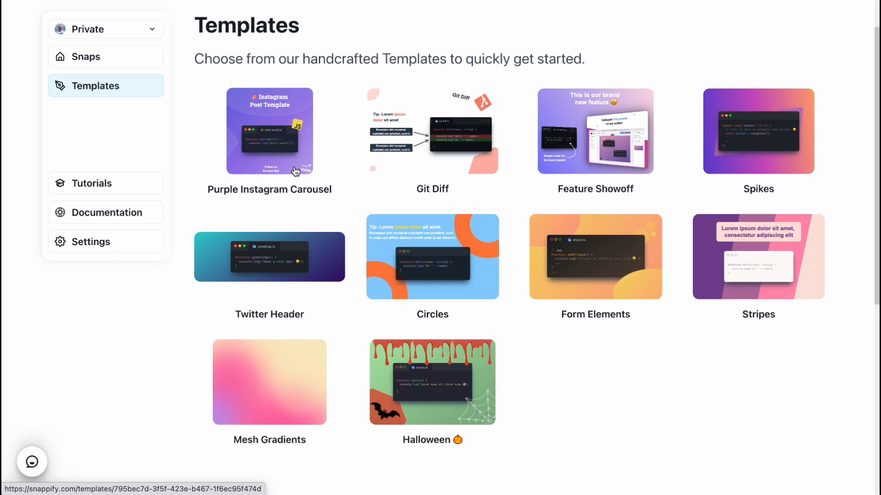
Step: Open the tutorials page and look over the available step-by-step guides
{"action": "left_click", "coordinate": [131, 186]}
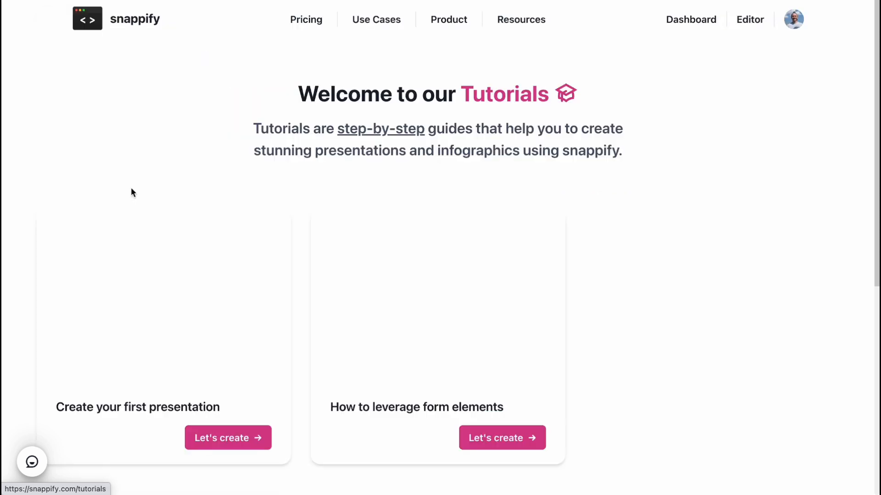
{"action": "scroll", "coordinate": [35, 338], "scroll_direction": "down", "scroll_amount": 6}
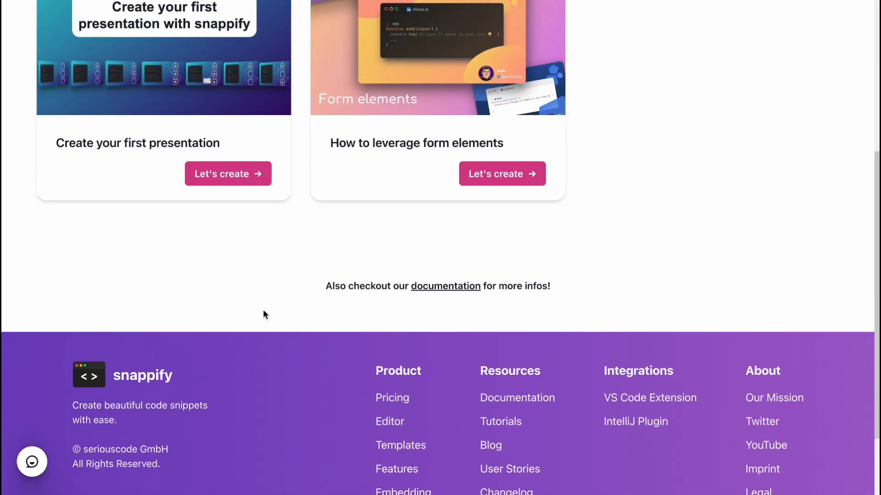
{"action": "scroll", "coordinate": [262, 311], "scroll_direction": "up", "scroll_amount": 3}
{"action": "scroll", "coordinate": [454, 300], "scroll_direction": "up", "scroll_amount": 3}
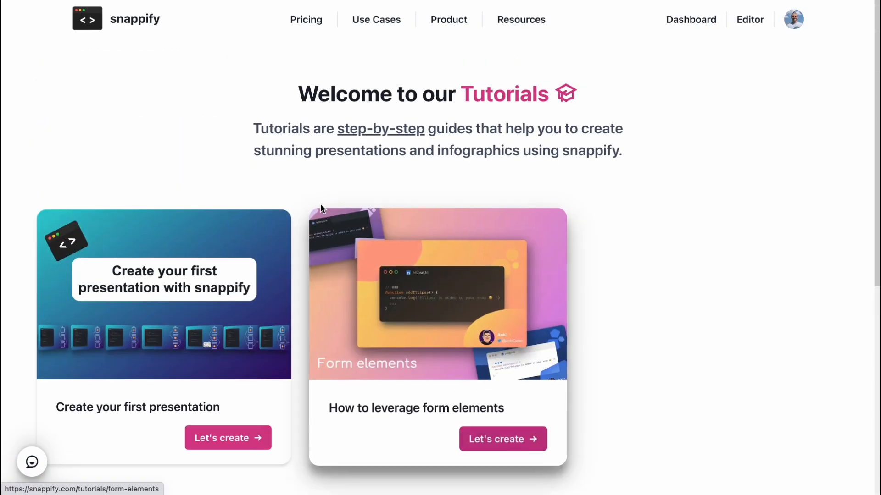
Step: Go back through the home page and editor to the dashboard and open the documentation
{"action": "left_click", "coordinate": [133, 28]}
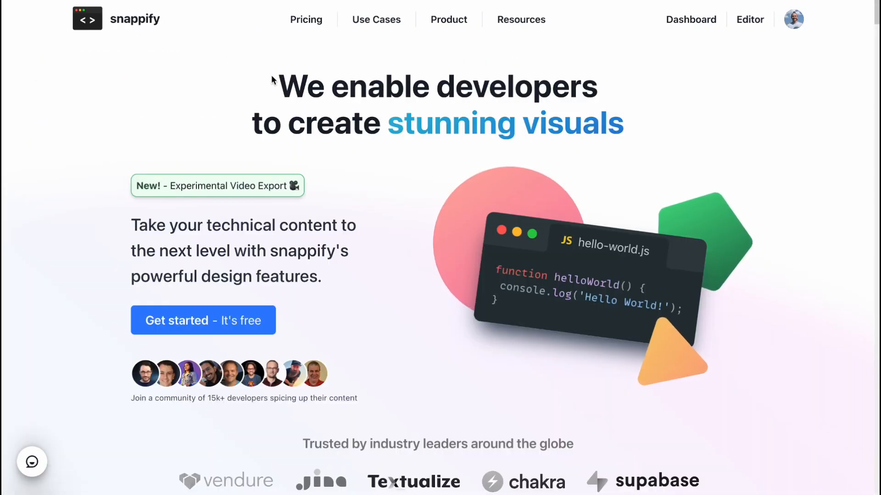
{"action": "left_click", "coordinate": [218, 314]}
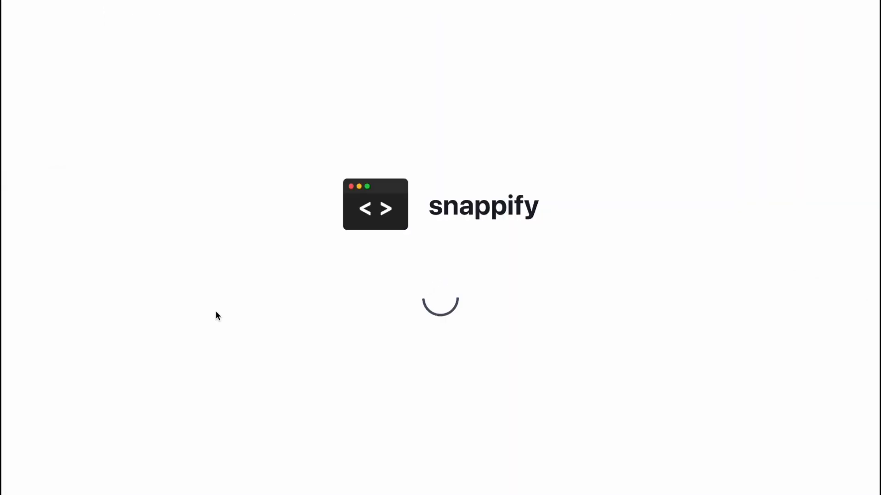
{"action": "left_click", "coordinate": [206, 24]}
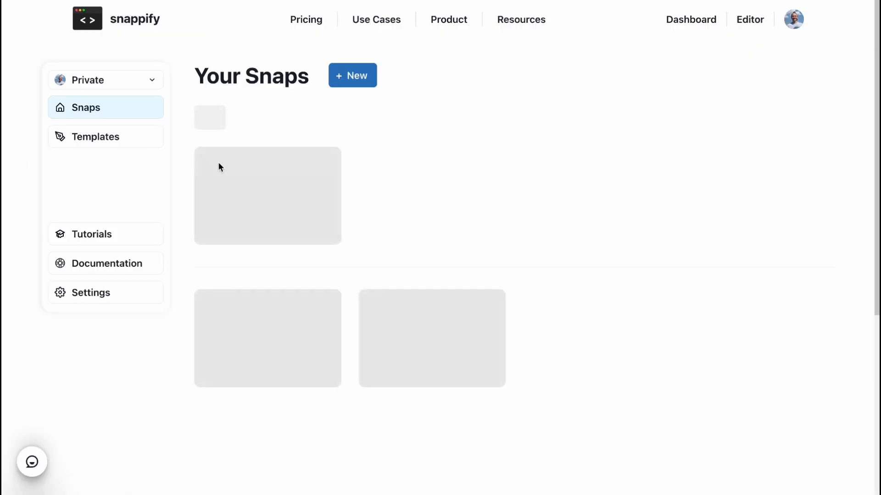
{"action": "left_click", "coordinate": [102, 272]}
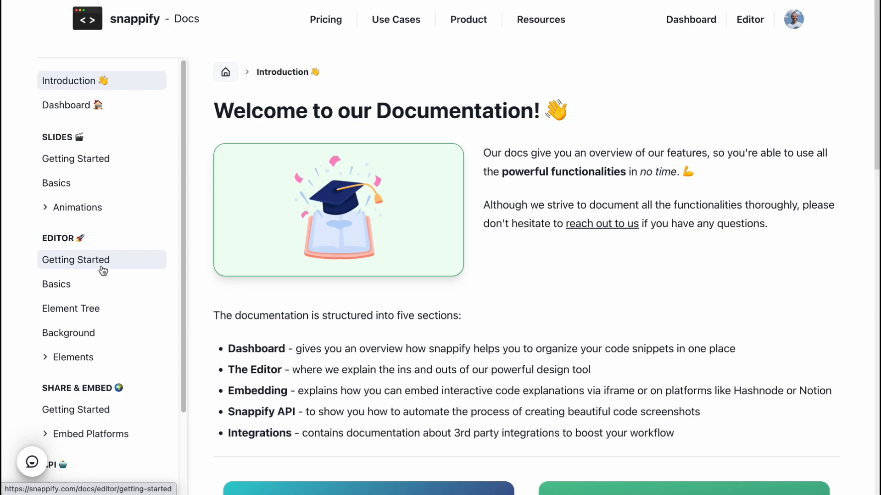
Step: Return to the editor from the home page and resize the first slide's background to about 700 by 266
{"action": "left_click", "coordinate": [137, 21]}
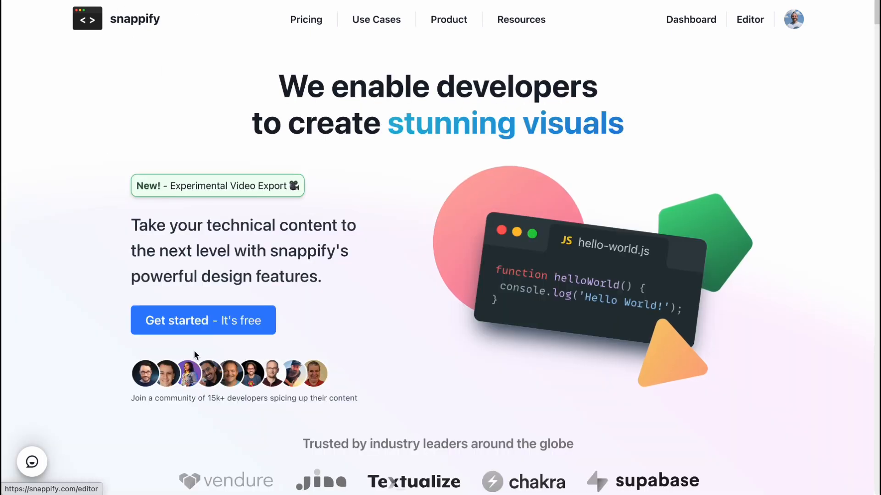
{"action": "left_click", "coordinate": [200, 324]}
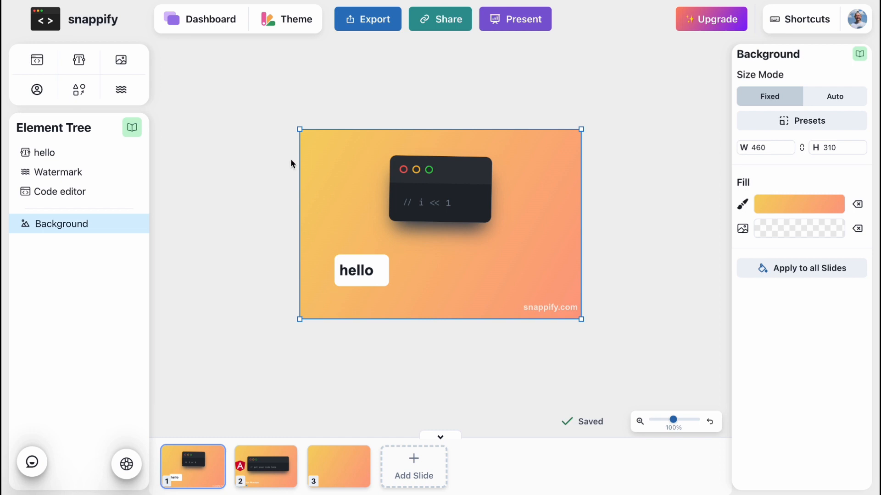
{"action": "left_click_drag", "start_coordinate": [300, 131], "coordinate": [226, 142]}
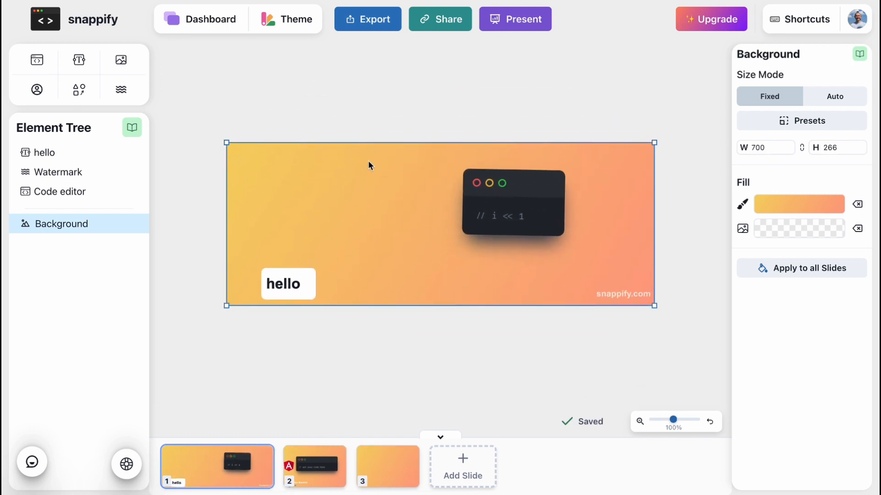
Step: Reposition the code editor element to about X 167, Y 28 and move the hello text near the slide's lower middle
{"action": "left_click_drag", "start_coordinate": [540, 191], "coordinate": [448, 172]}
{"action": "left_click_drag", "start_coordinate": [301, 298], "coordinate": [453, 277]}
{"action": "left_click_drag", "start_coordinate": [444, 210], "coordinate": [409, 222]}
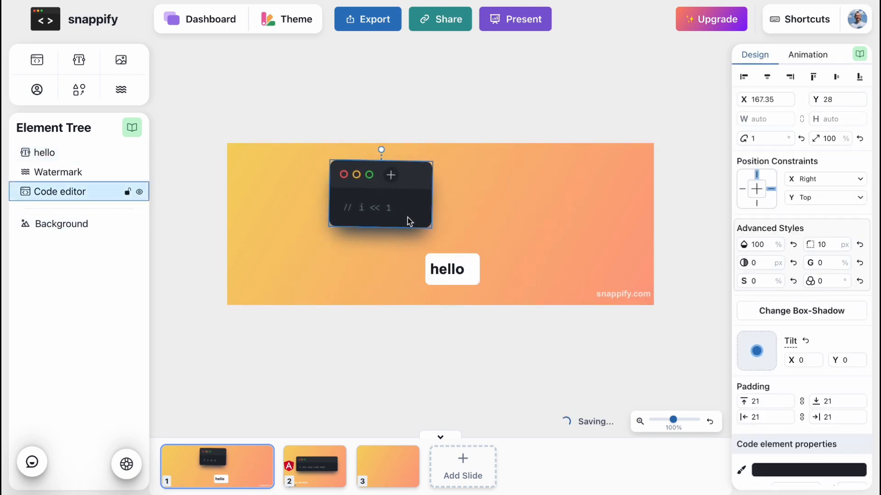
Step: Move the code editor to about X 265, Y 31 and widen and centre the hello text box beneath it
{"action": "left_click_drag", "start_coordinate": [419, 185], "coordinate": [467, 206]}
{"action": "left_click_drag", "start_coordinate": [456, 271], "coordinate": [417, 264]}
{"action": "left_click_drag", "start_coordinate": [450, 191], "coordinate": [462, 190]}
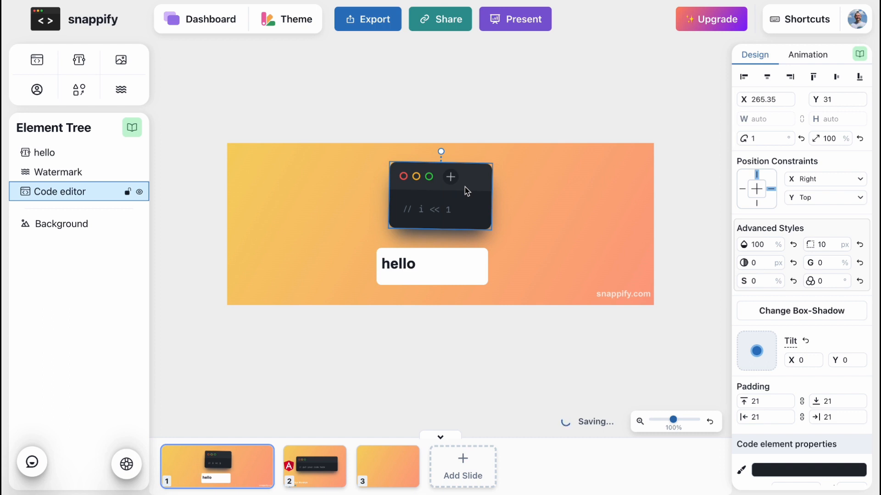
{"action": "left_click_drag", "start_coordinate": [447, 267], "coordinate": [450, 267]}
{"action": "left_click", "coordinate": [448, 185]}
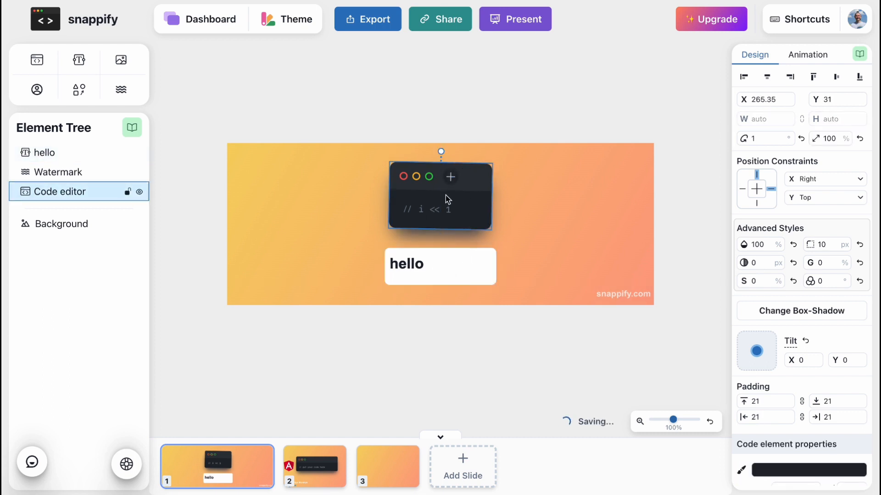
Step: Replace the code in the code editor with ++1 and move the editor to about X 236, Y 26
{"action": "left_click_drag", "start_coordinate": [456, 214], "coordinate": [399, 207]}
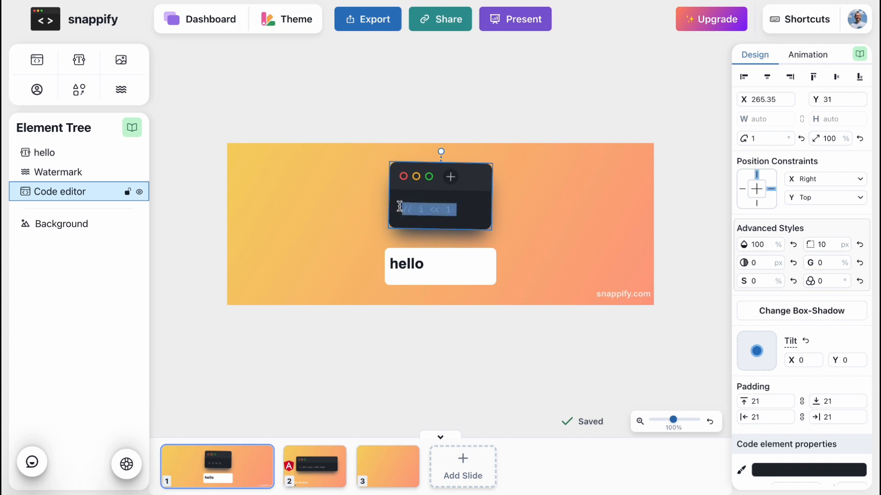
{"action": "type", "text": "+"}
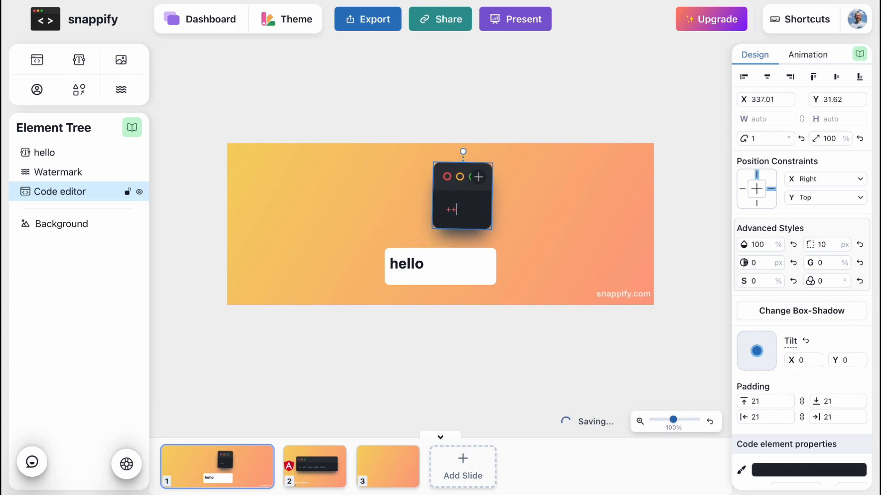
{"action": "type", "text": "1+"}
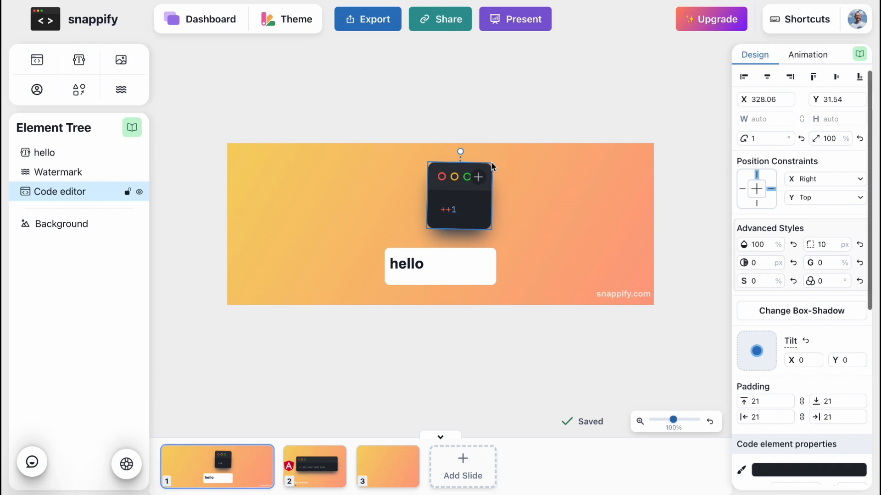
{"action": "left_click_drag", "start_coordinate": [491, 166], "coordinate": [436, 162]}
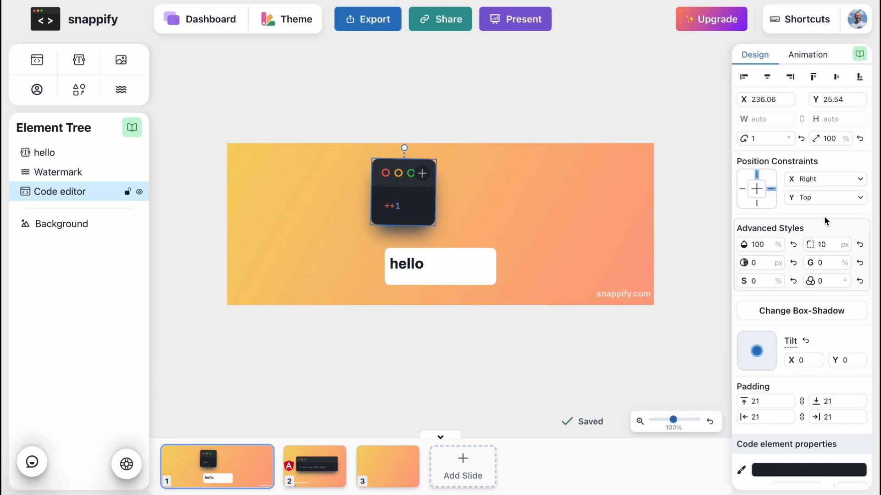
Step: Change the code editor's background to a solid near-black colour
{"action": "scroll", "coordinate": [810, 255], "scroll_direction": "down", "scroll_amount": 4}
{"action": "scroll", "coordinate": [810, 257], "scroll_direction": "down", "scroll_amount": 1}
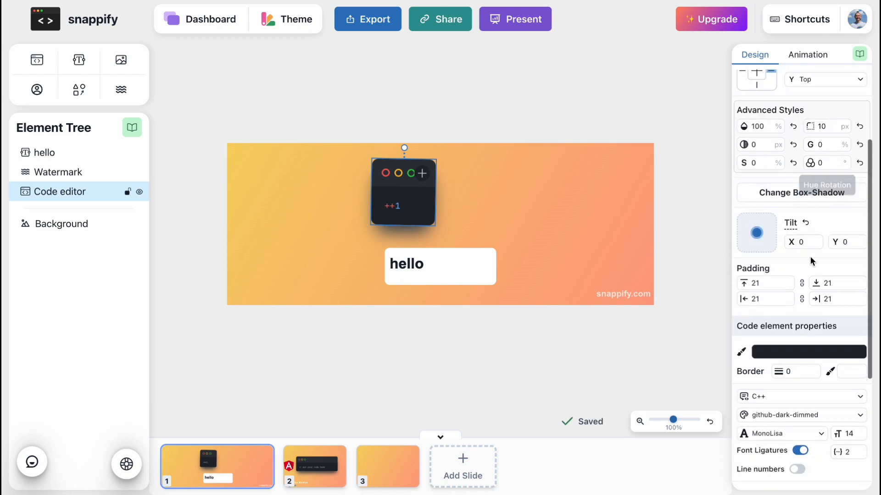
{"action": "scroll", "coordinate": [821, 273], "scroll_direction": "down", "scroll_amount": 4}
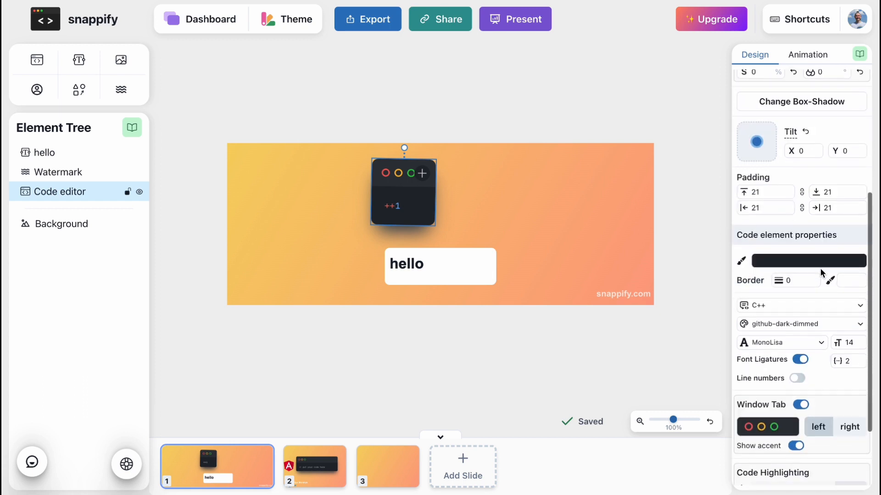
{"action": "left_click", "coordinate": [788, 260]}
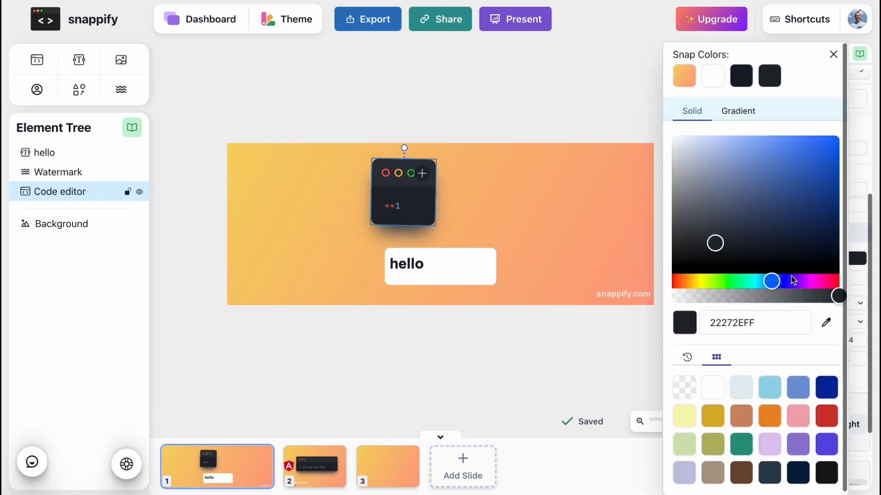
{"action": "left_click", "coordinate": [817, 284]}
{"action": "left_click_drag", "start_coordinate": [786, 224], "coordinate": [685, 260]}
{"action": "left_click", "coordinate": [591, 226]}
{"action": "scroll", "coordinate": [780, 298], "scroll_direction": "down", "scroll_amount": 1}
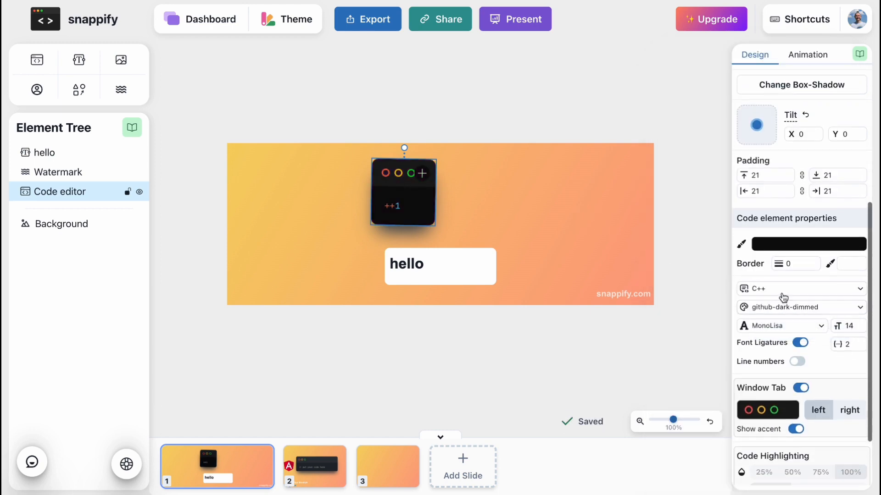
Step: Switch the code's programming language to Clojure and back to C++
{"action": "left_click", "coordinate": [782, 289]}
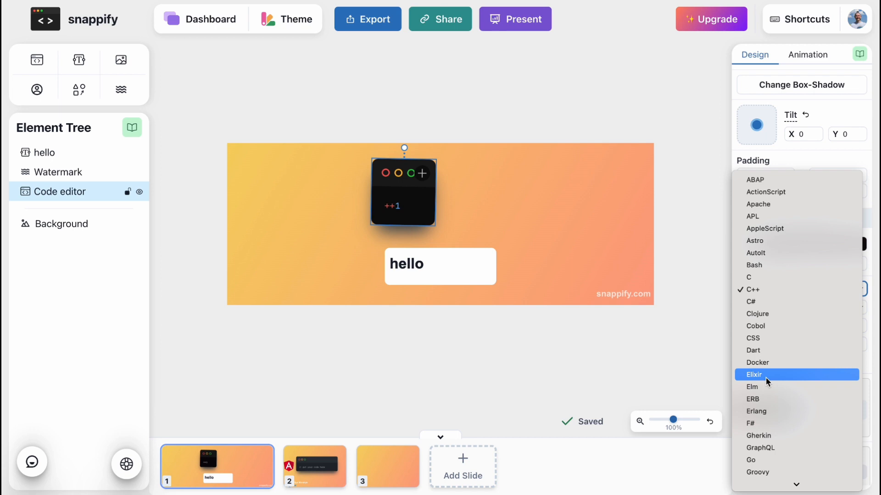
{"action": "left_click", "coordinate": [776, 314]}
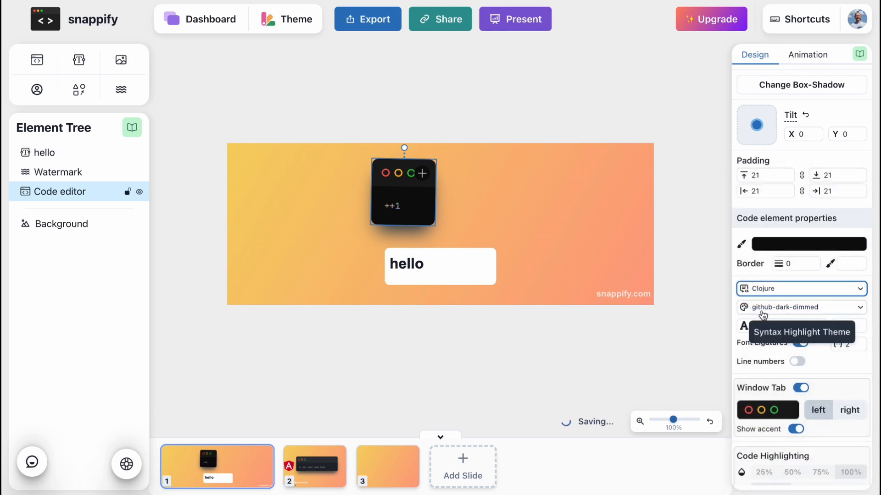
{"action": "left_click", "coordinate": [823, 289]}
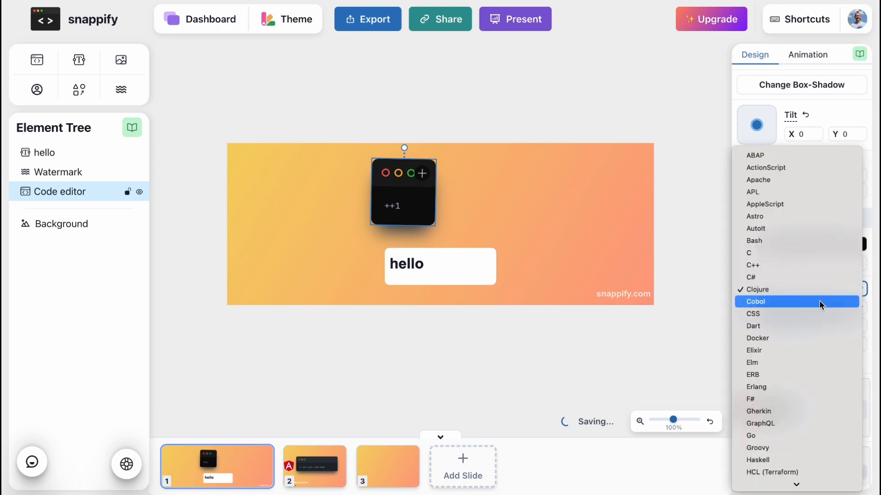
{"action": "left_click", "coordinate": [754, 266]}
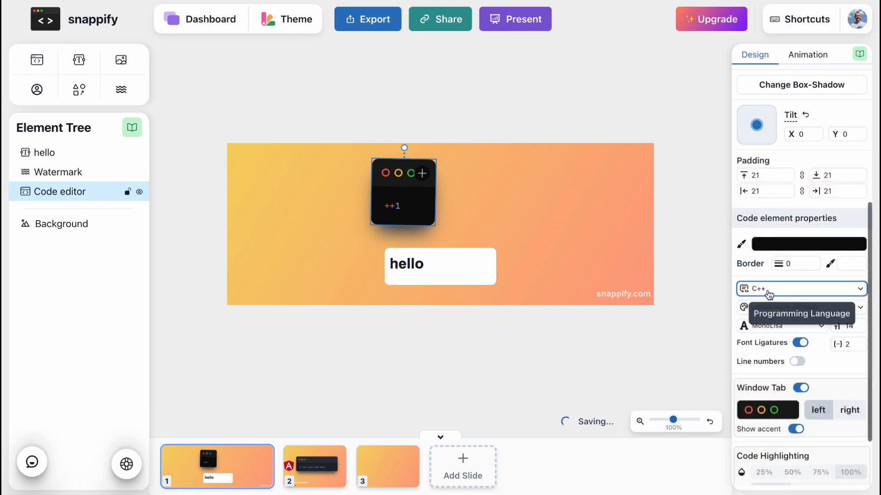
Step: Add a window tab to the code editor, centring the editor above the hello text, and remove the tab again
{"action": "scroll", "coordinate": [821, 281], "scroll_direction": "down", "scroll_amount": 2}
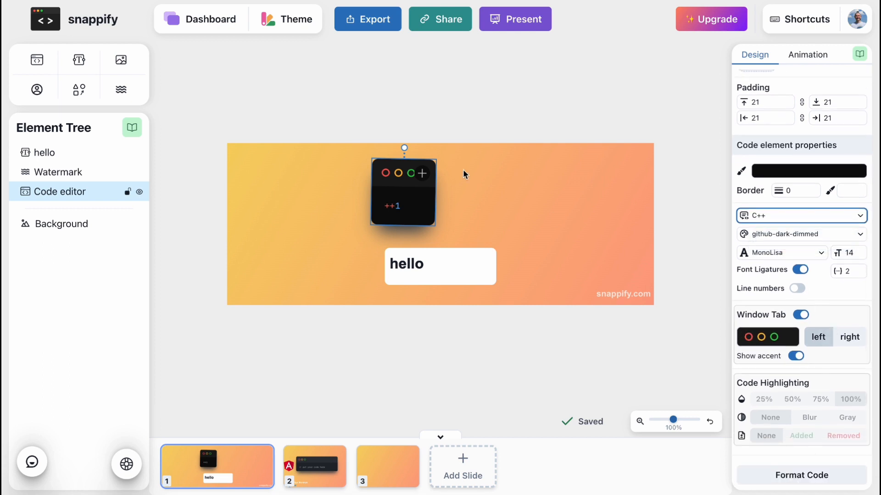
{"action": "left_click", "coordinate": [422, 173]}
{"action": "left_click", "coordinate": [454, 163]}
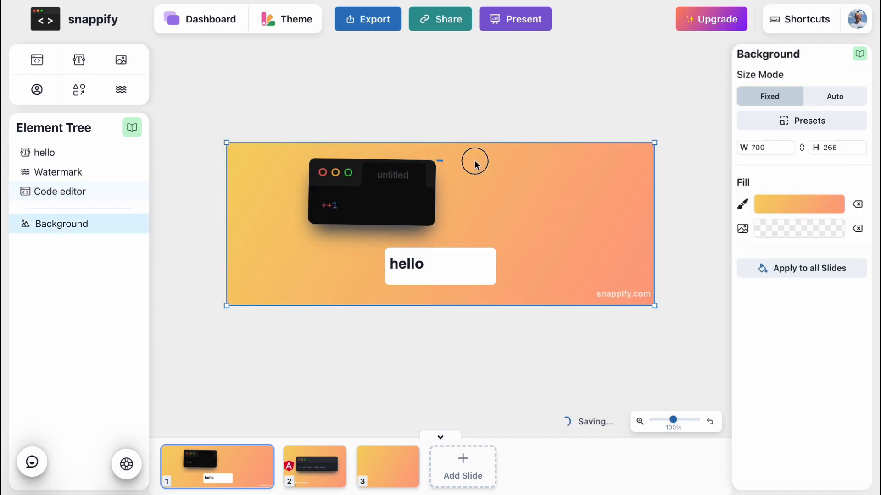
{"action": "left_click", "coordinate": [350, 170]}
{"action": "left_click_drag", "start_coordinate": [350, 170], "coordinate": [410, 173]}
{"action": "scroll", "coordinate": [802, 325], "scroll_direction": "down", "scroll_amount": 5}
{"action": "scroll", "coordinate": [804, 324], "scroll_direction": "down", "scroll_amount": 3}
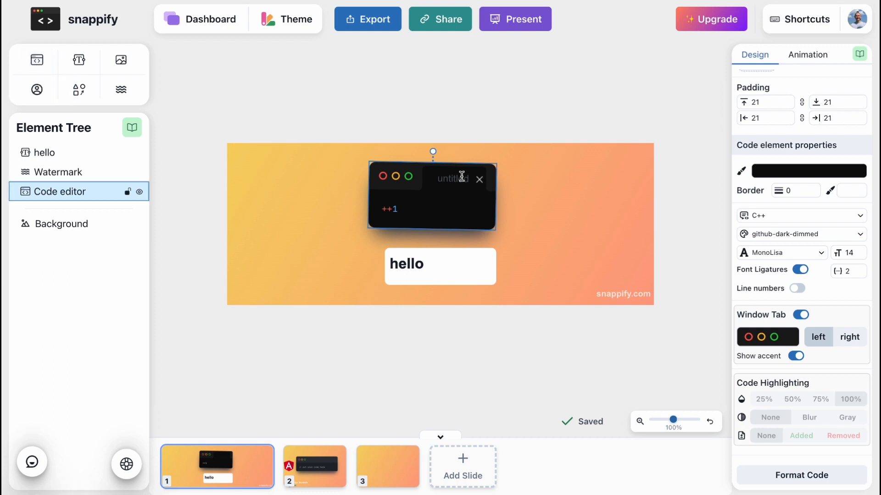
{"action": "left_click", "coordinate": [482, 179]}
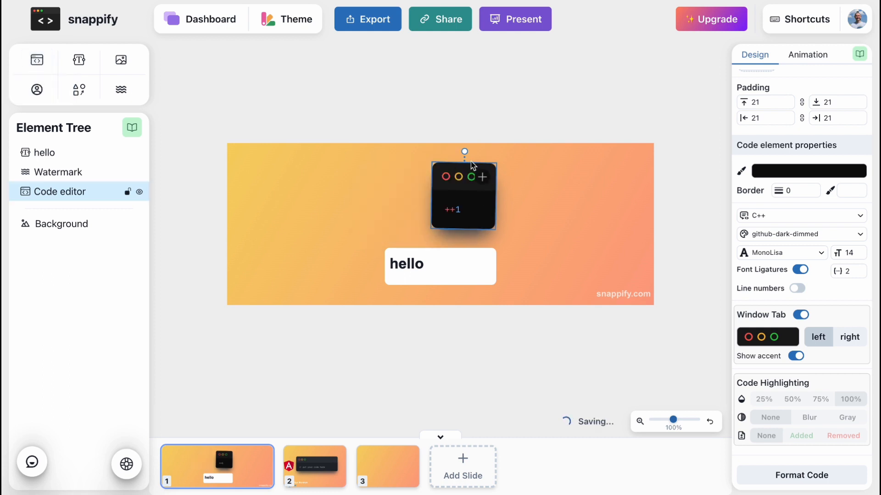
Step: Delete the code editor and add a new one centred above the hello text at about X 199, Y 30
{"action": "key", "text": "Delete"}
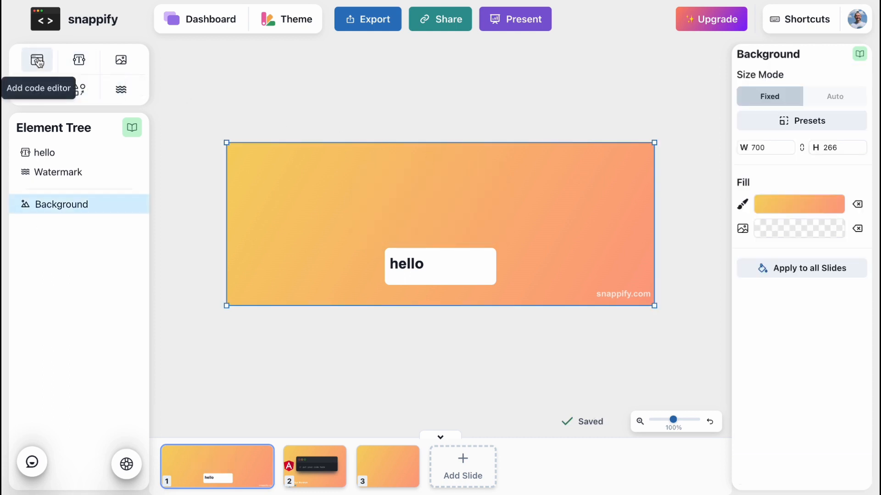
{"action": "left_click", "coordinate": [37, 59]}
{"action": "left_click_drag", "start_coordinate": [380, 167], "coordinate": [488, 177]}
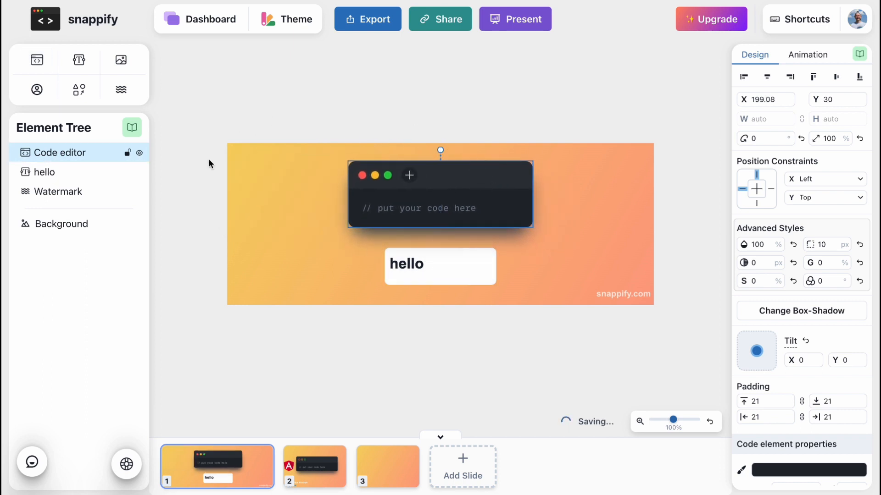
Step: Add a text element at about X 114, Y 176.5 and change its text to "Hello world"
{"action": "left_click", "coordinate": [79, 60]}
{"action": "left_click_drag", "start_coordinate": [259, 169], "coordinate": [322, 269]}
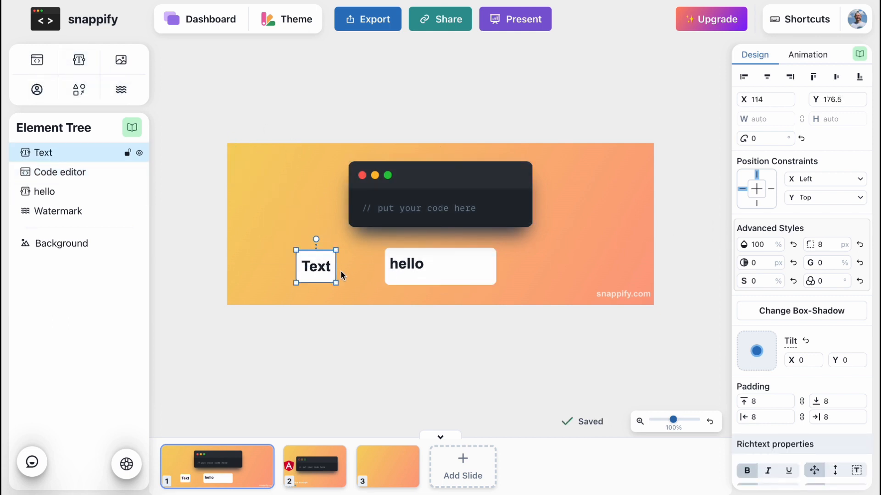
{"action": "double_click", "coordinate": [315, 267]}
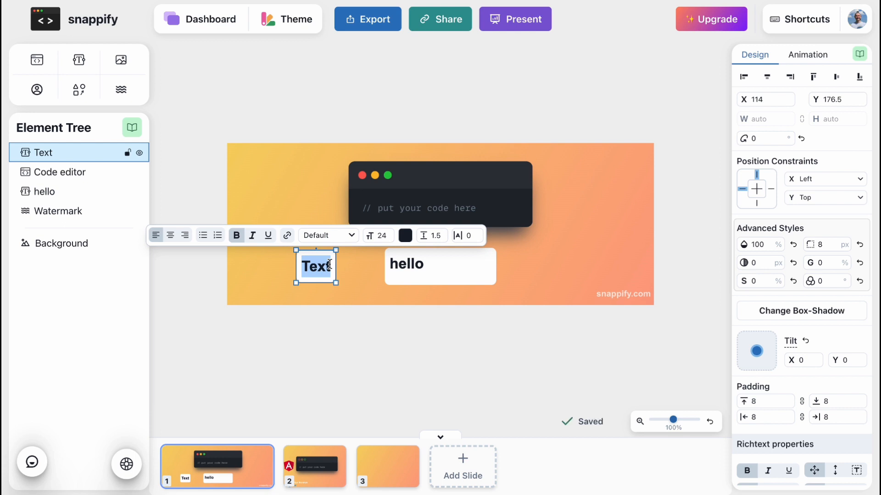
{"action": "type", "text": "Hi Code"}
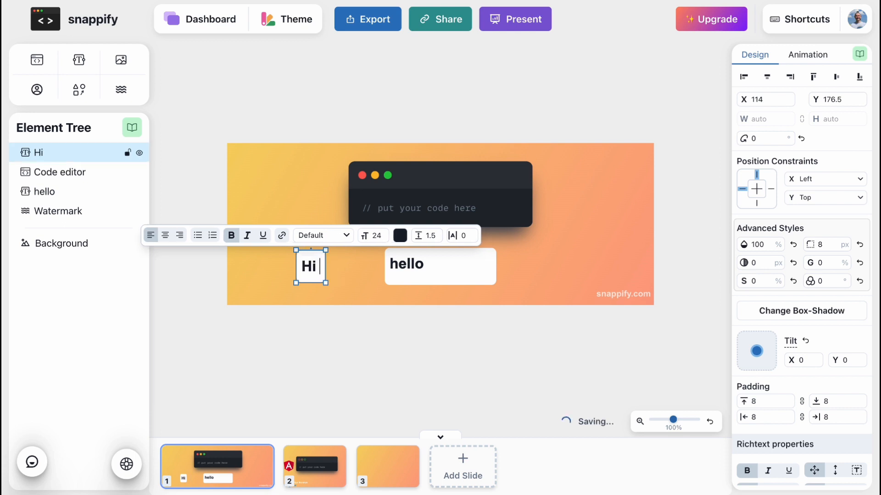
{"action": "key", "text": "BackSpace"}
{"action": "key", "text": "BackSpace"}
{"action": "key", "text": "BackSpace"}
{"action": "key", "text": "BackSpace"}
{"action": "key", "text": "BackSpace"}
{"action": "key", "text": "BackSpace"}
{"action": "type", "text": "ello world"}
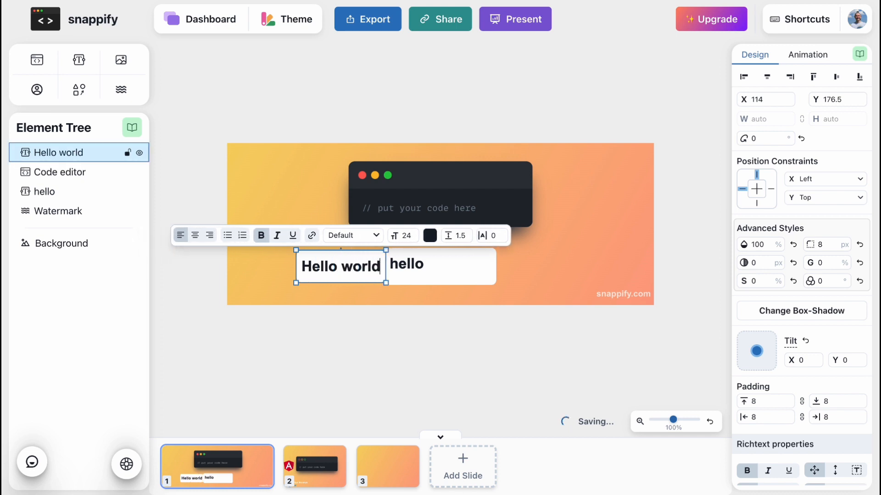
Step: Enlarge the Hello world text box to about 308 by 75 at X 196, Y 158, and delete the old hello text
{"action": "triple_click", "coordinate": [345, 261]}
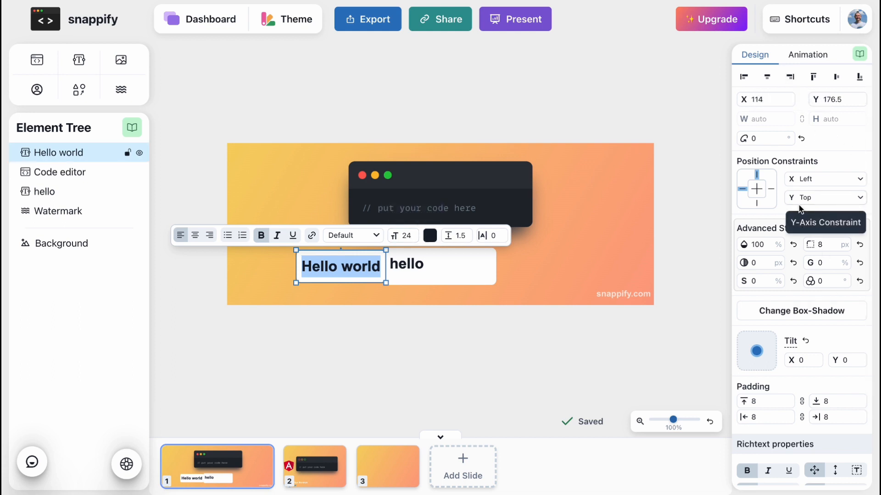
{"action": "scroll", "coordinate": [800, 209], "scroll_direction": "down", "scroll_amount": 3}
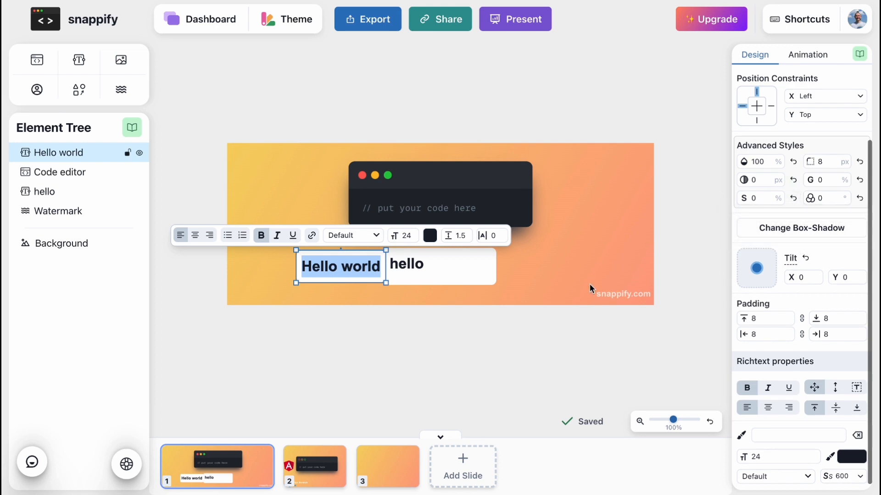
{"action": "left_click_drag", "start_coordinate": [458, 275], "coordinate": [594, 268]}
{"action": "left_click", "coordinate": [380, 267]}
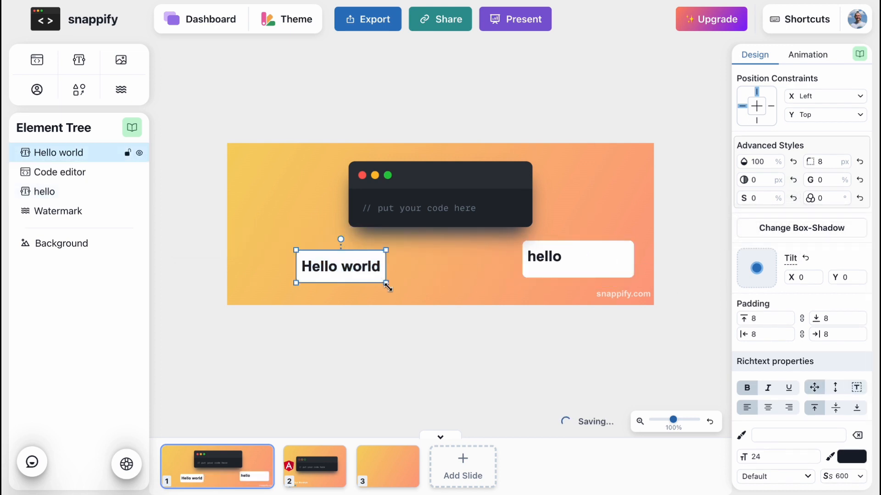
{"action": "left_click_drag", "start_coordinate": [387, 287], "coordinate": [486, 299]}
{"action": "left_click_drag", "start_coordinate": [436, 271], "coordinate": [472, 271]}
{"action": "left_click", "coordinate": [592, 262]}
{"action": "key", "text": "Delete"}
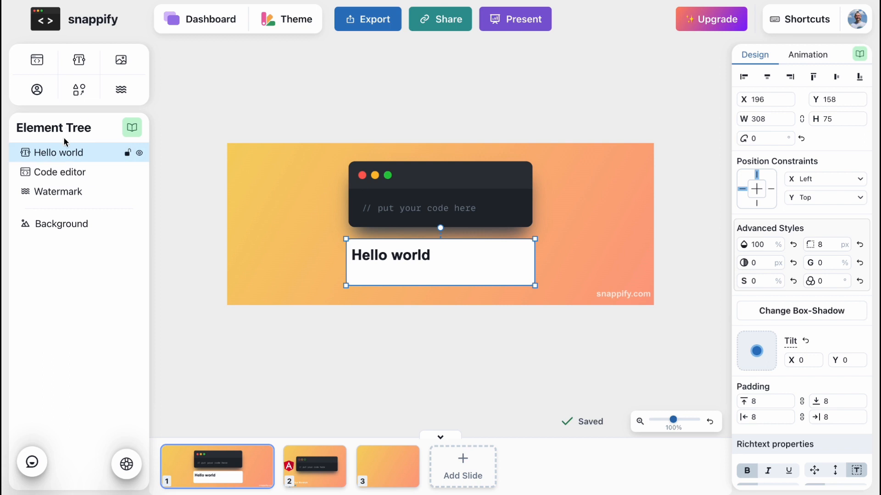
Step: Select the slide's elements one by one in the element tree and delete the watermark
{"action": "left_click", "coordinate": [68, 172]}
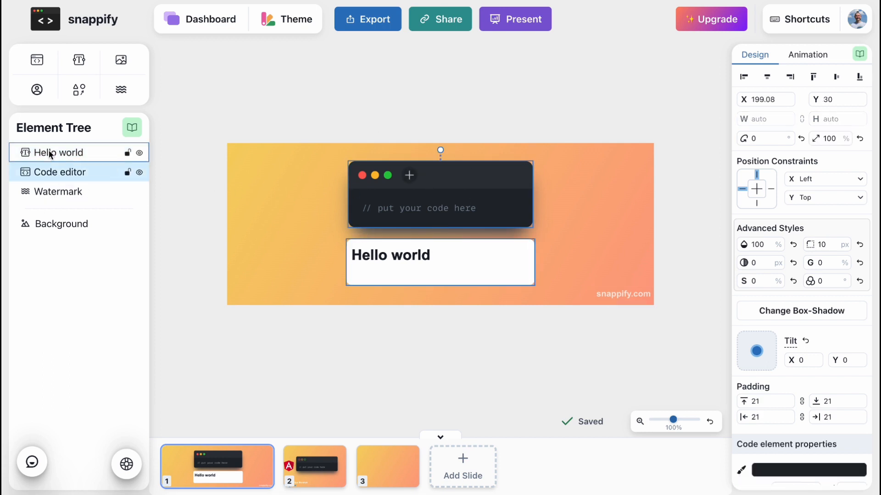
{"action": "left_click", "coordinate": [70, 154]}
{"action": "left_click", "coordinate": [64, 173]}
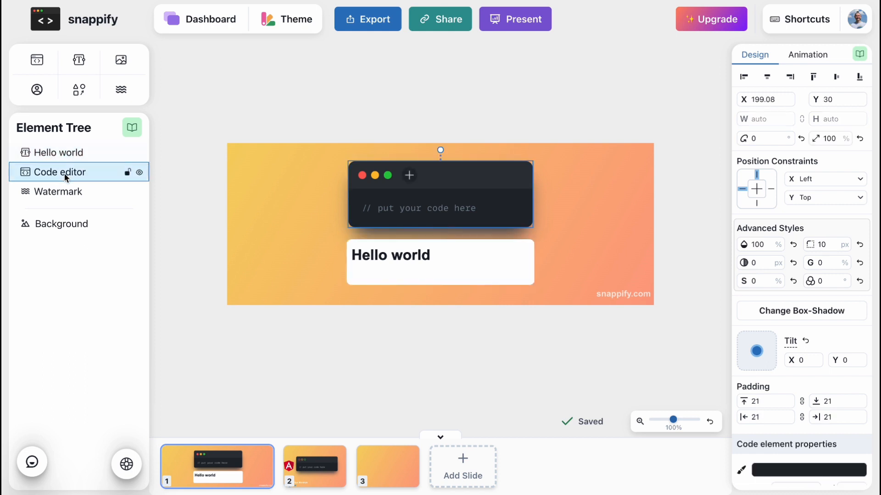
{"action": "left_click", "coordinate": [66, 192]}
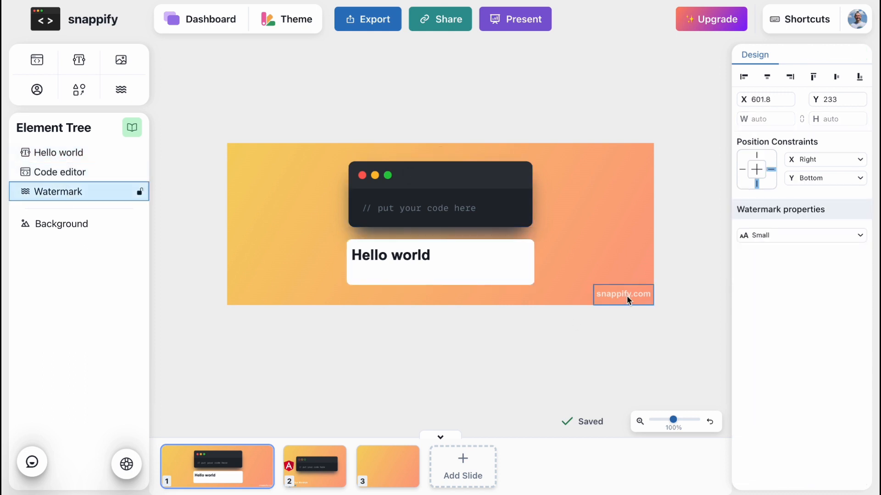
{"action": "key", "text": "Delete"}
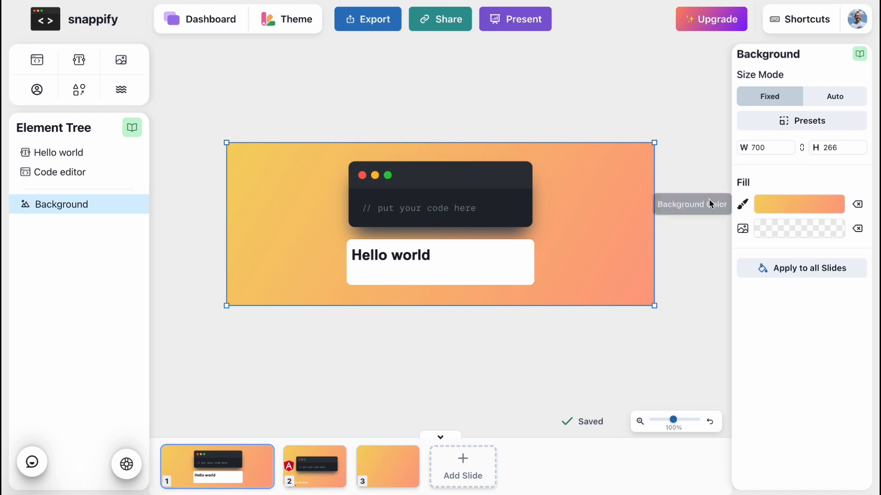
Step: Try preset gradients on the slide background and apply the 225-degree turquoise, pink and violet one
{"action": "left_click", "coordinate": [800, 205]}
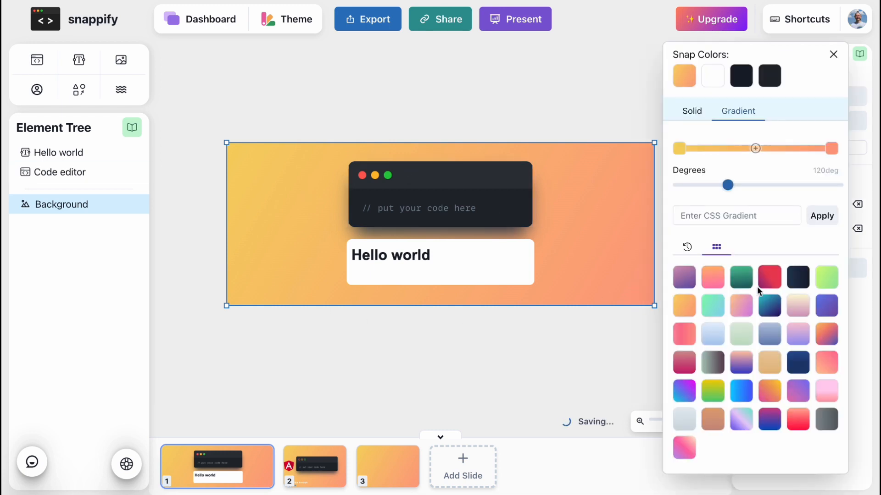
{"action": "left_click", "coordinate": [742, 280]}
{"action": "left_click", "coordinate": [770, 305]}
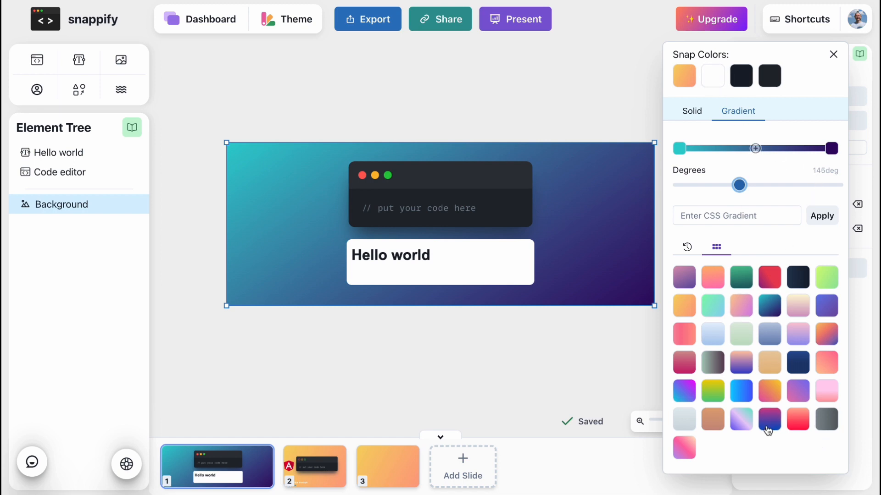
{"action": "left_click", "coordinate": [740, 426]}
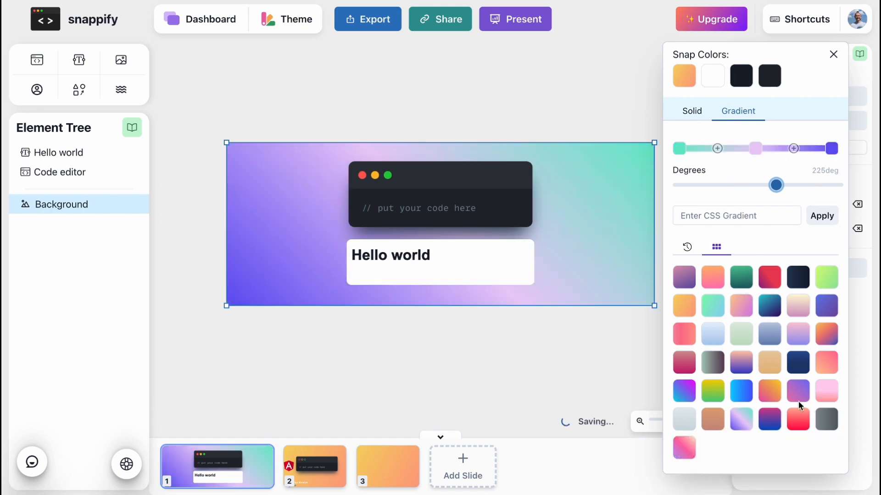
Step: Apply the pink to blue-violet preset gradient to the first slide's background and close the color picker
{"action": "left_click", "coordinate": [835, 395]}
{"action": "left_click", "coordinate": [441, 332]}
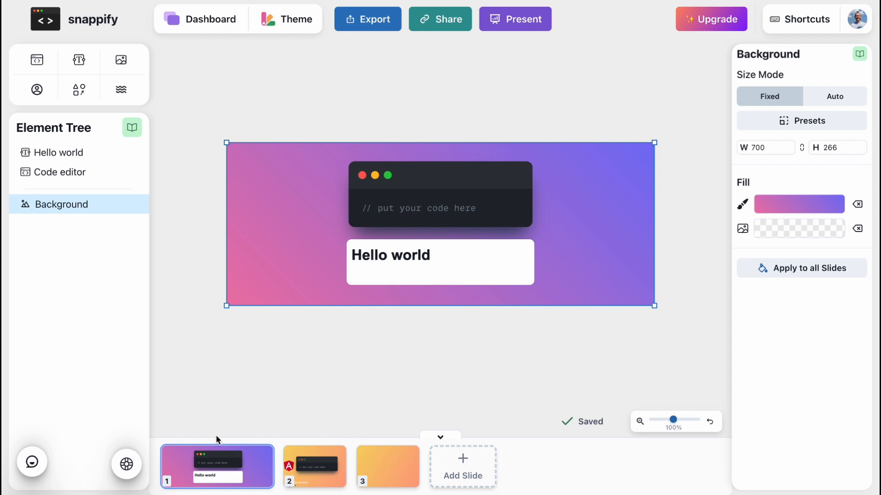
Step: Look through the other slides and draw an arrow on the second slide at about X 185, Y 191.5, from beside the profile info to the code editor
{"action": "left_click", "coordinate": [307, 464]}
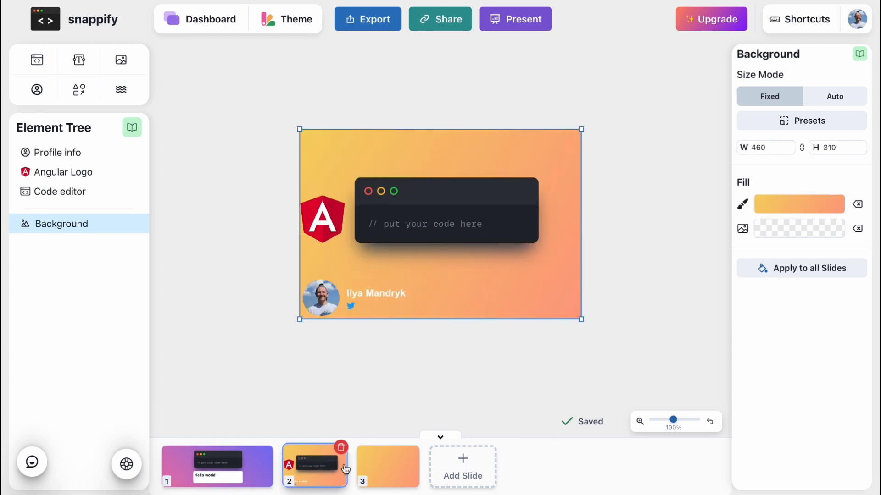
{"action": "left_click", "coordinate": [371, 465]}
{"action": "left_click", "coordinate": [323, 469]}
{"action": "left_click", "coordinate": [323, 299]}
{"action": "left_click", "coordinate": [219, 226]}
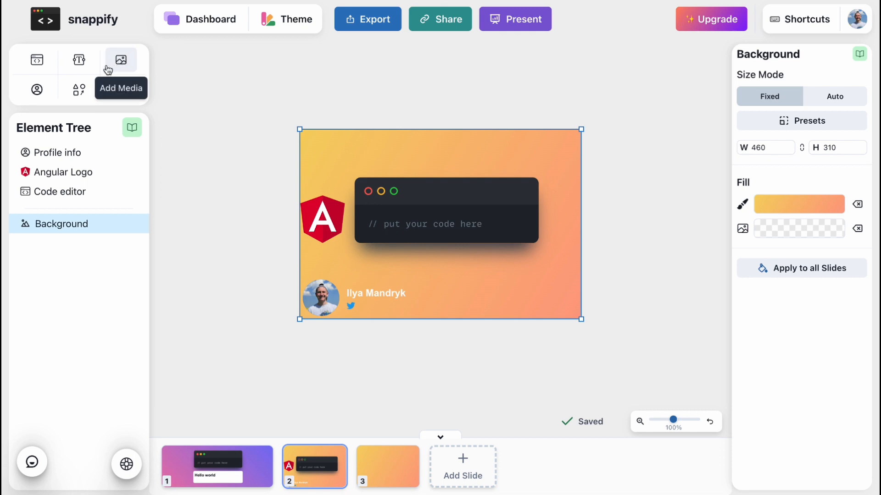
{"action": "left_click", "coordinate": [81, 93]}
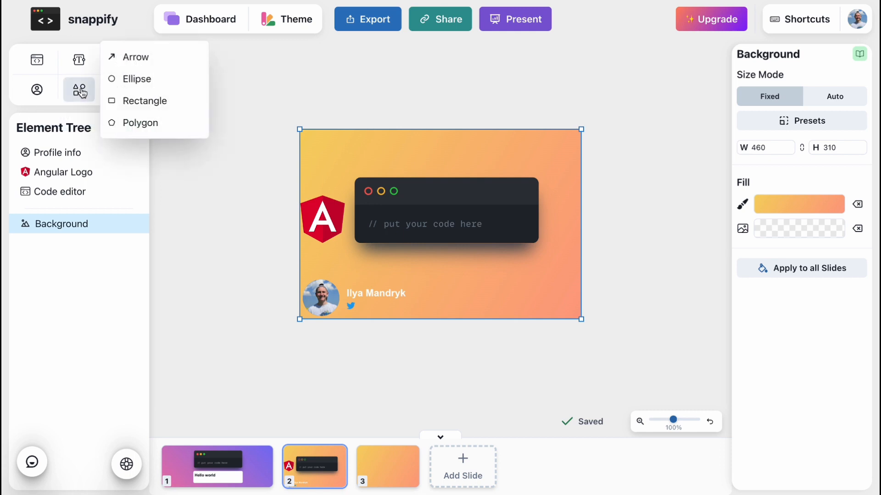
{"action": "left_click", "coordinate": [137, 58]}
{"action": "left_click_drag", "start_coordinate": [402, 281], "coordinate": [457, 248]}
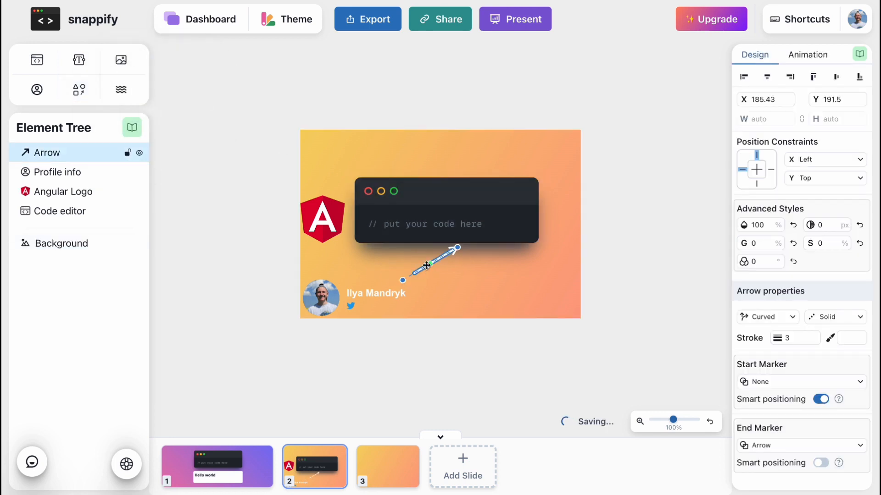
Step: Bend the arrow into a curve and move its tip just inside the code editor's lower edge, under the placeholder comment
{"action": "left_click_drag", "start_coordinate": [431, 265], "coordinate": [461, 290]}
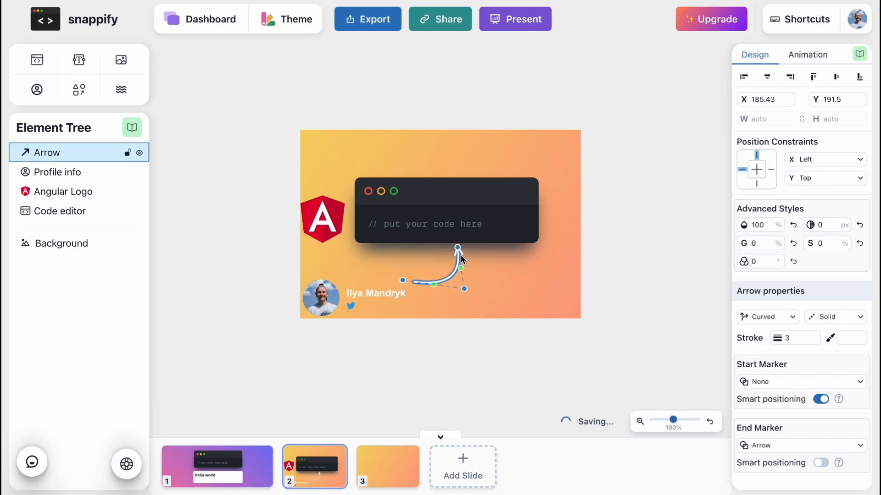
{"action": "left_click_drag", "start_coordinate": [458, 248], "coordinate": [429, 236]}
{"action": "left_click", "coordinate": [517, 287]}
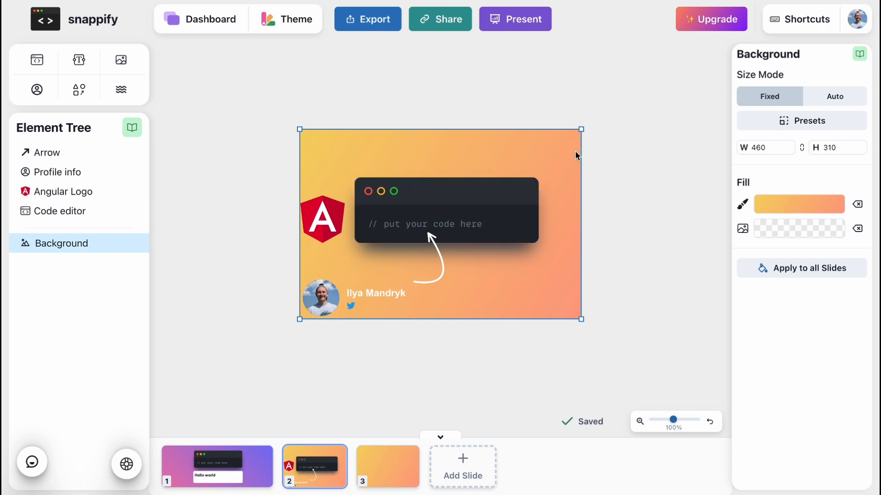
Step: View the export options, and preview the slides in presentation mode before returning to the editor
{"action": "left_click", "coordinate": [374, 21]}
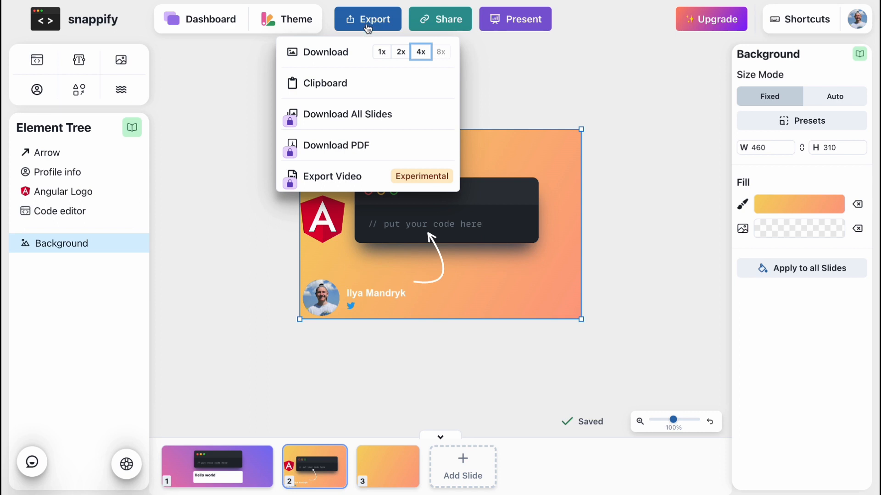
{"action": "left_click", "coordinate": [403, 88]}
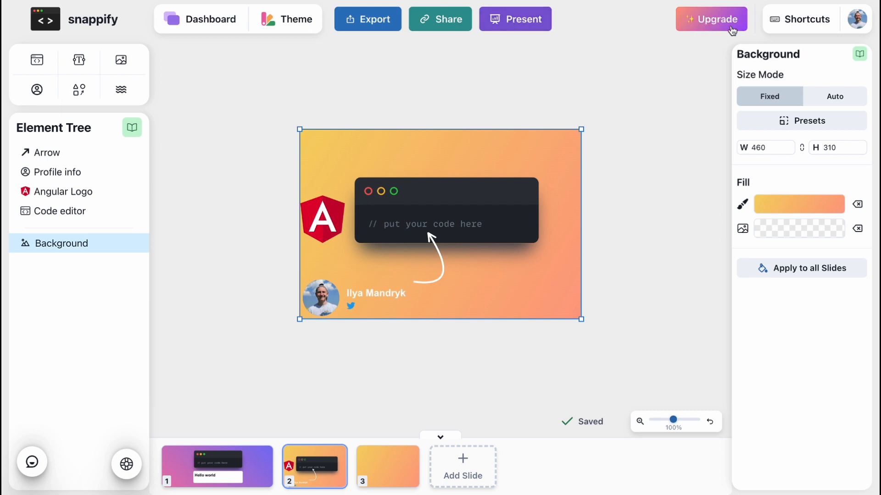
{"action": "left_click", "coordinate": [523, 26]}
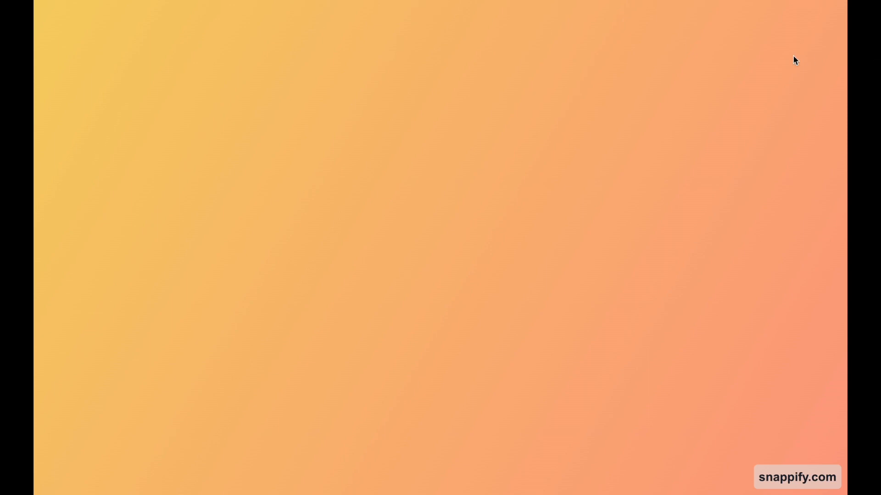
{"action": "key", "text": "Escape"}
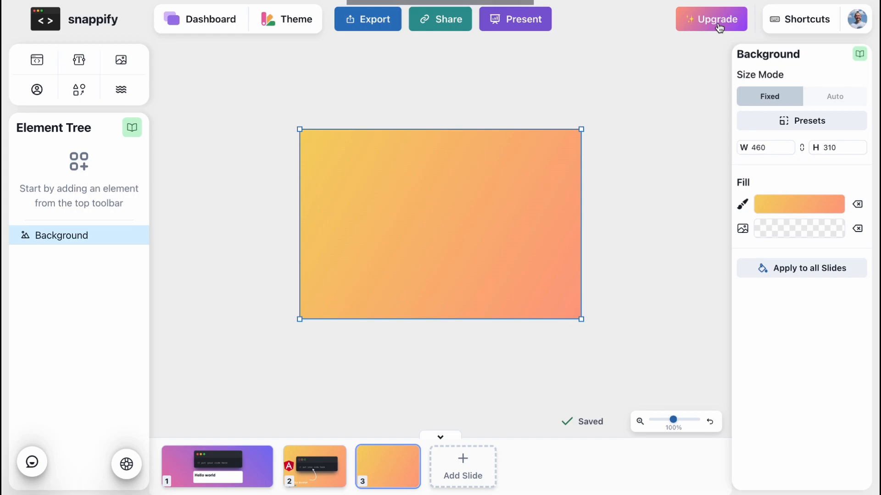
Step: Open the upgrade plans and compare the monthly prices of Free, Starter, Professional and Team under yearly billing
{"action": "left_click", "coordinate": [719, 27]}
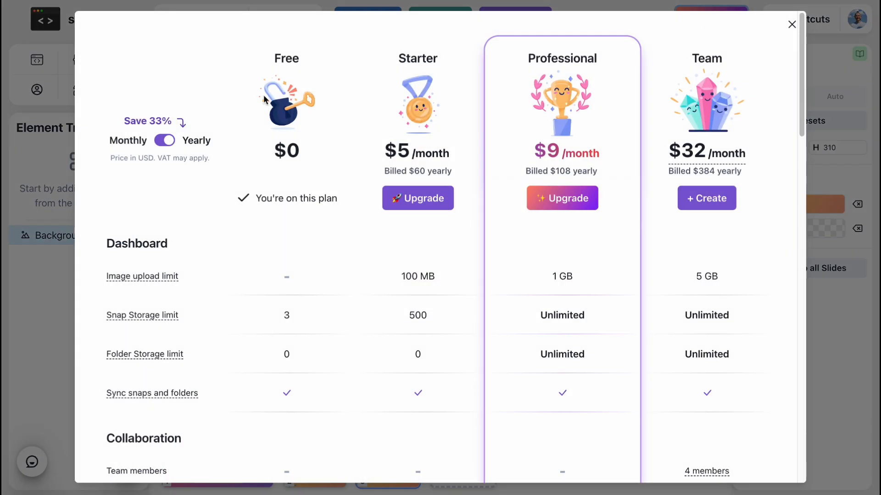
{"action": "left_click_drag", "start_coordinate": [257, 53], "coordinate": [331, 69]}
{"action": "left_click_drag", "start_coordinate": [421, 59], "coordinate": [435, 60]}
{"action": "left_click", "coordinate": [435, 60]}
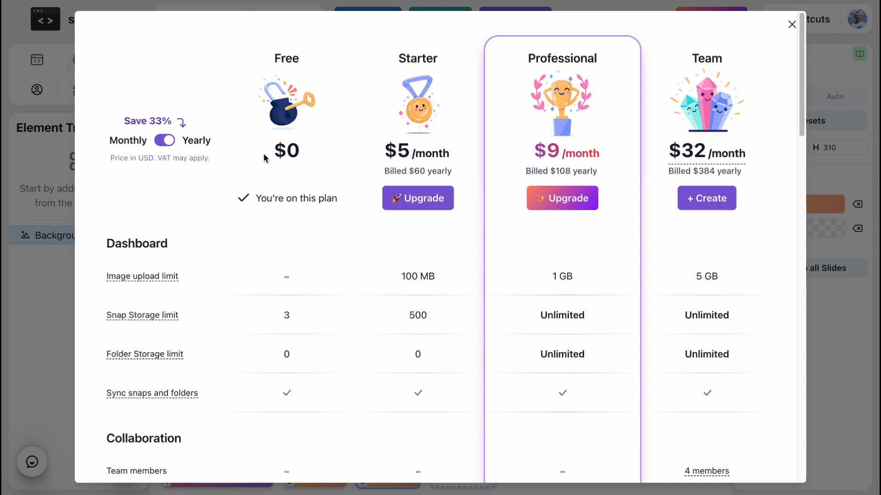
{"action": "double_click", "coordinate": [293, 150]}
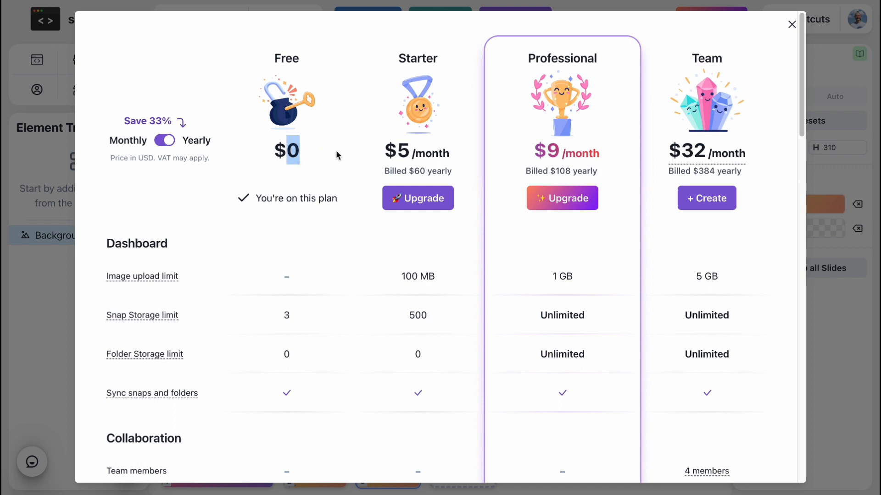
{"action": "double_click", "coordinate": [402, 151]}
{"action": "double_click", "coordinate": [553, 151]}
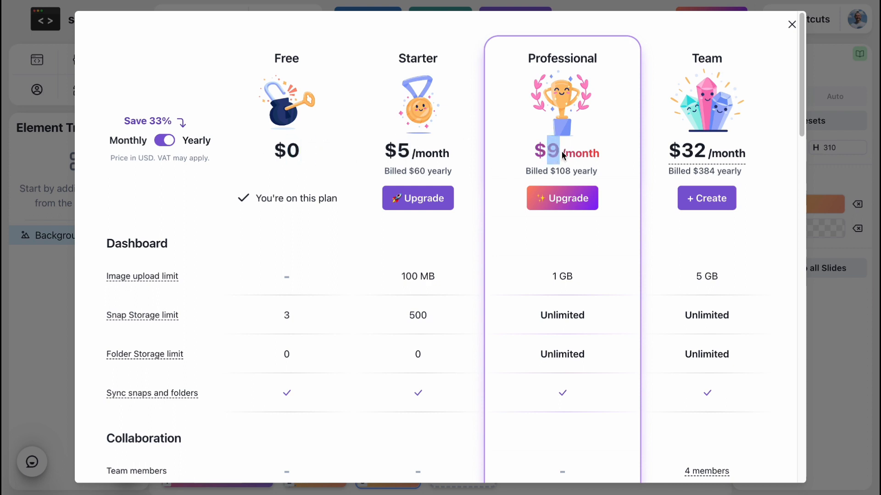
{"action": "mouse_move", "coordinate": [685, 152]}
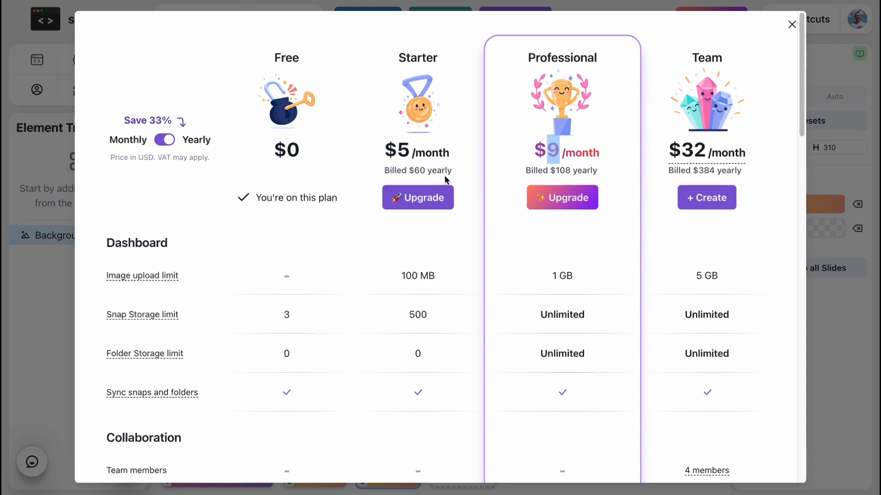
Step: Examine the plan comparison for storage, collaboration, presentation, editor and sharing limits, and return to the prices
{"action": "scroll", "coordinate": [445, 175], "scroll_direction": "down", "scroll_amount": 1}
{"action": "scroll", "coordinate": [448, 193], "scroll_direction": "down", "scroll_amount": 2}
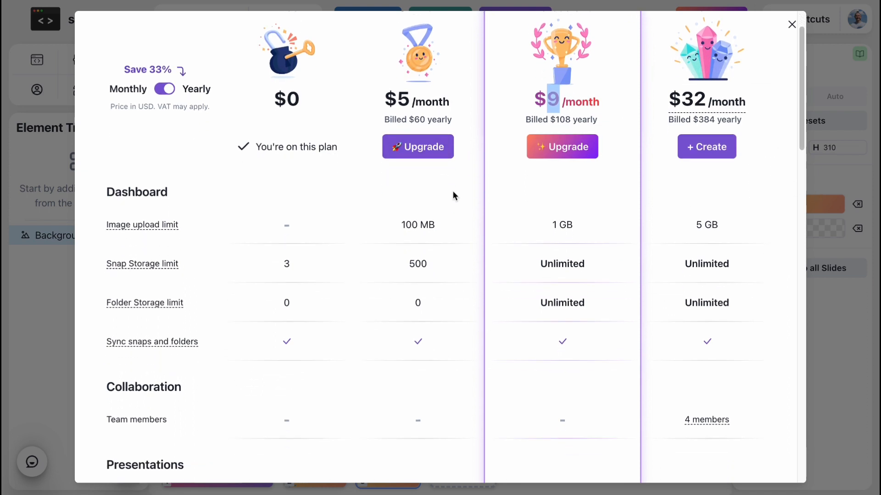
{"action": "scroll", "coordinate": [448, 193], "scroll_direction": "up", "scroll_amount": 1}
{"action": "scroll", "coordinate": [510, 170], "scroll_direction": "up", "scroll_amount": 1}
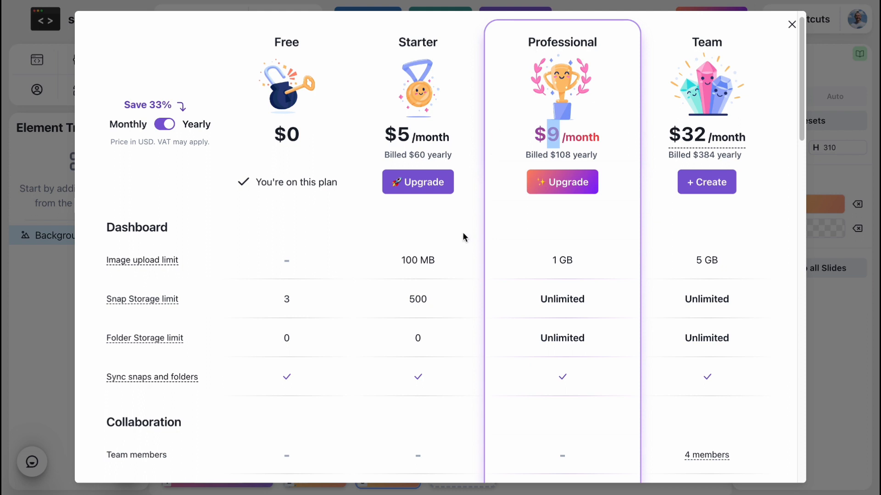
{"action": "scroll", "coordinate": [555, 224], "scroll_direction": "down", "scroll_amount": 1}
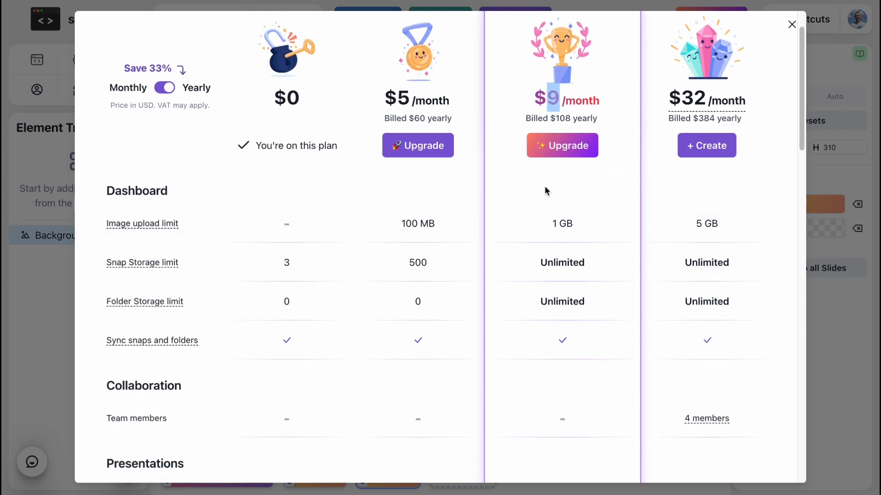
{"action": "scroll", "coordinate": [458, 303], "scroll_direction": "down", "scroll_amount": 1}
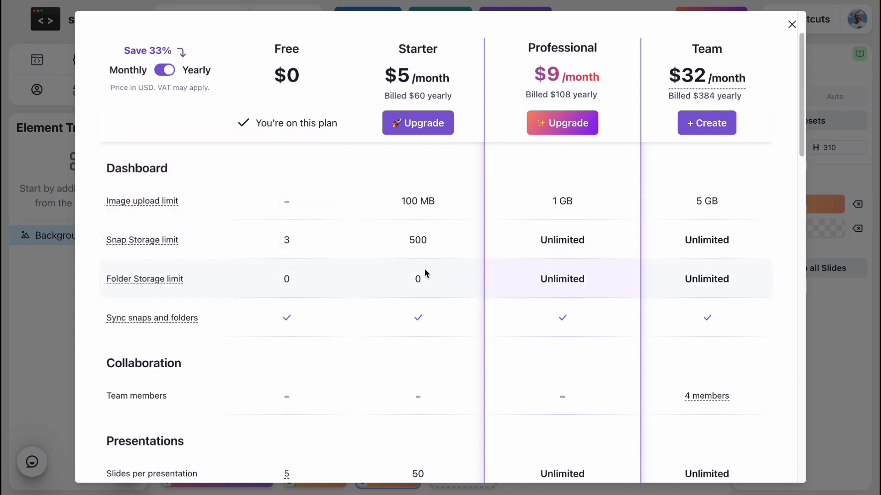
{"action": "scroll", "coordinate": [432, 315], "scroll_direction": "down", "scroll_amount": 1}
{"action": "scroll", "coordinate": [432, 314], "scroll_direction": "down", "scroll_amount": 3}
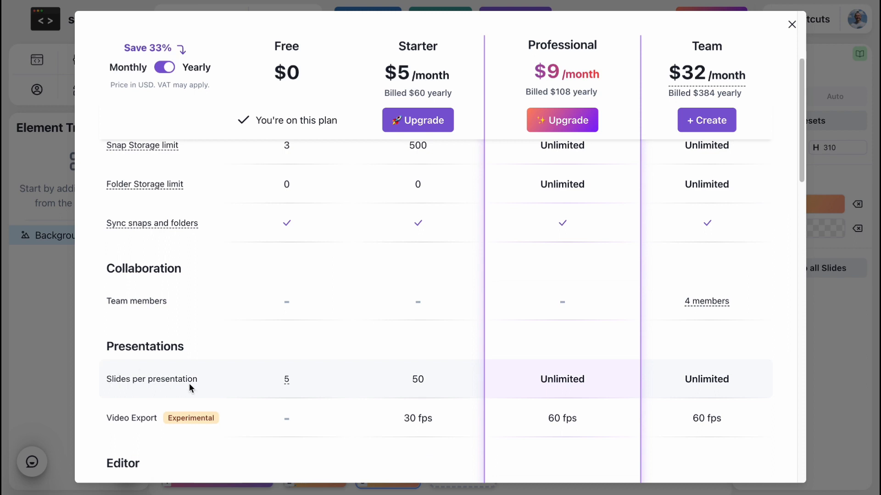
{"action": "scroll", "coordinate": [192, 388], "scroll_direction": "down", "scroll_amount": 1}
{"action": "triple_click", "coordinate": [562, 402]}
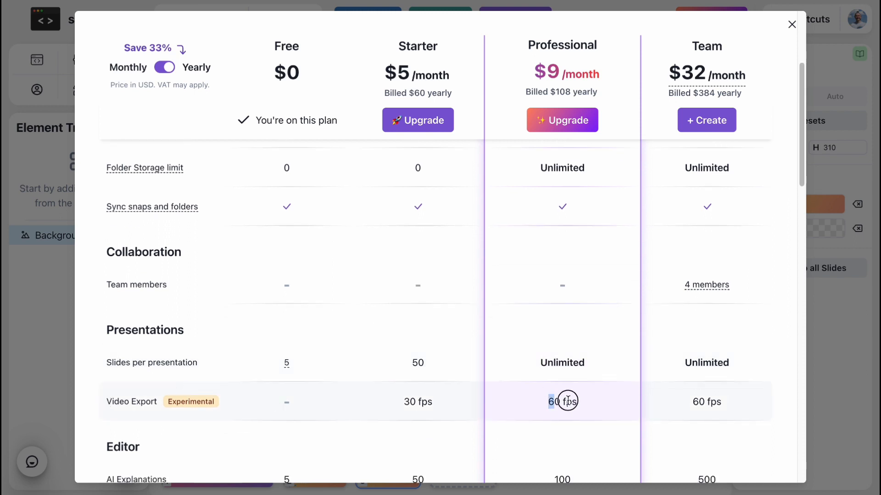
{"action": "scroll", "coordinate": [175, 390], "scroll_direction": "down", "scroll_amount": 10}
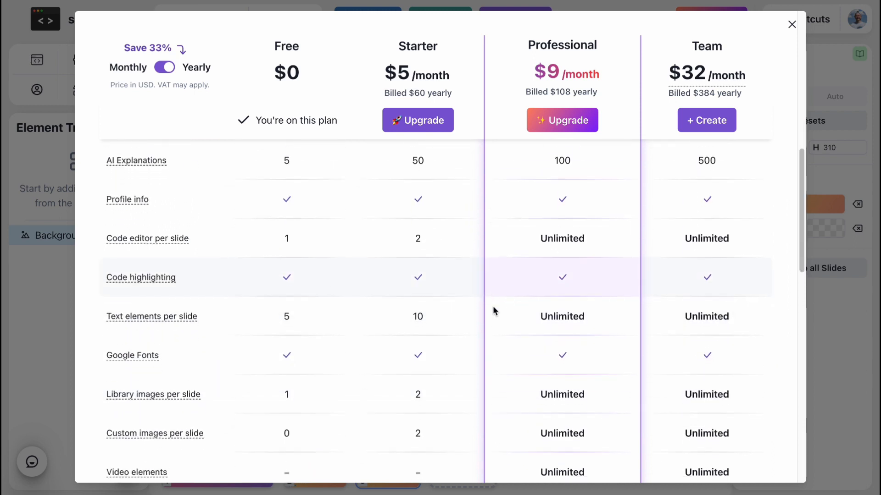
{"action": "scroll", "coordinate": [527, 342], "scroll_direction": "down", "scroll_amount": 5}
{"action": "scroll", "coordinate": [550, 366], "scroll_direction": "down", "scroll_amount": 5}
{"action": "scroll", "coordinate": [550, 365], "scroll_direction": "down", "scroll_amount": 10}
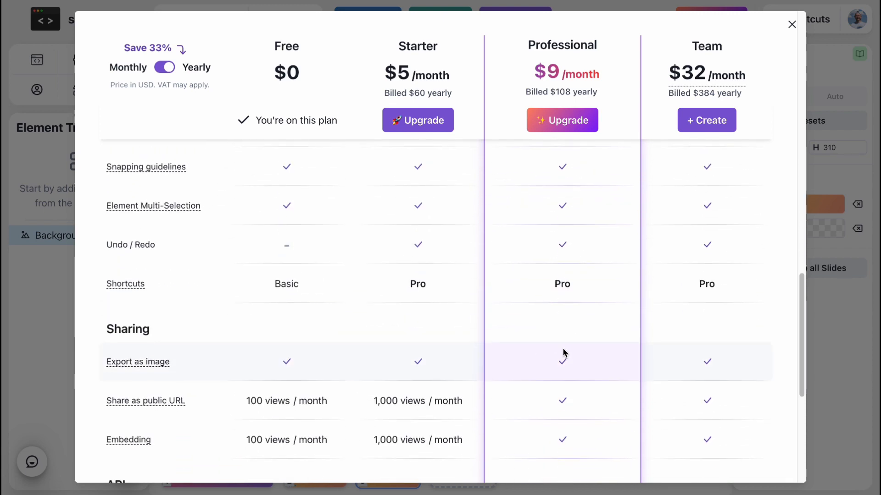
{"action": "scroll", "coordinate": [562, 348], "scroll_direction": "up", "scroll_amount": 20}
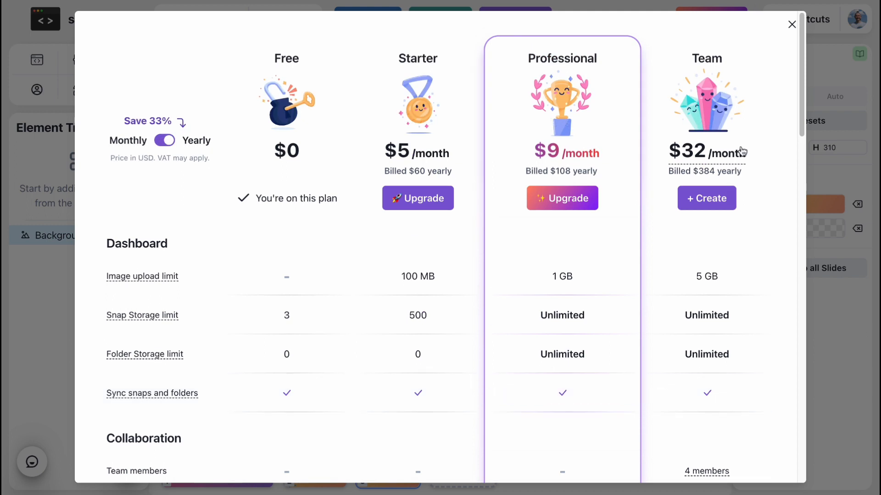